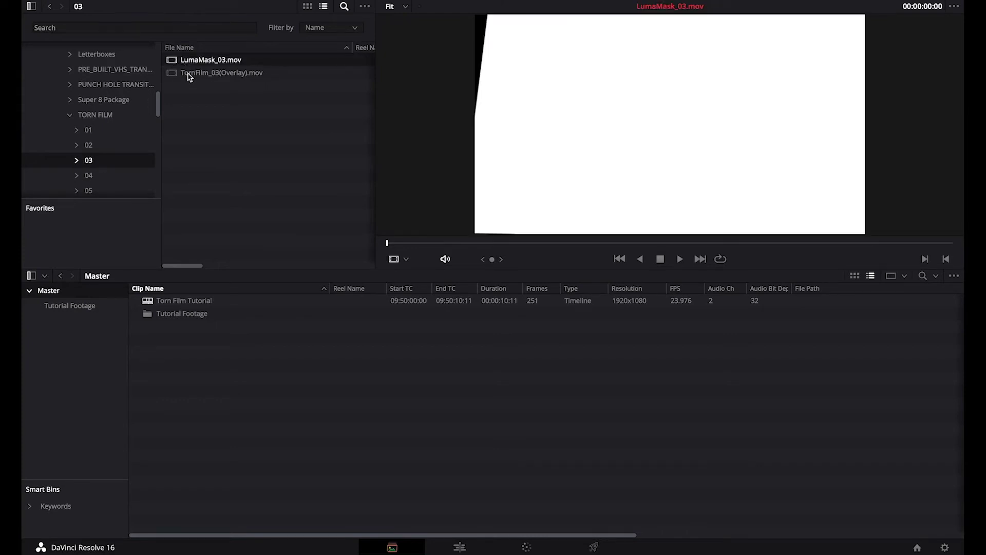
Preview TornFilm_03(Overlay).mov from folder 03, then collapse the TORN FILM folder.
{"action": "left_click", "coordinate": [190, 73]}
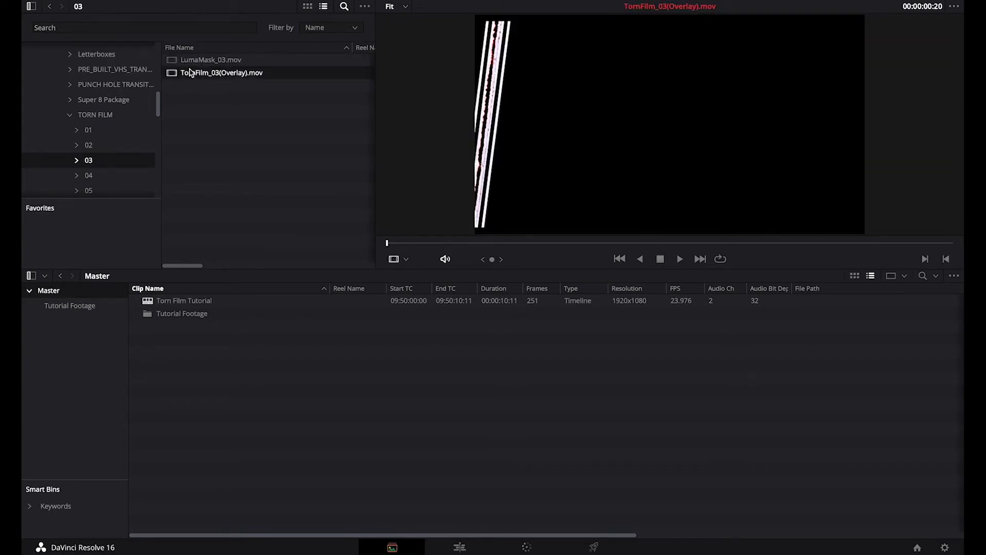
{"action": "left_click", "coordinate": [71, 116]}
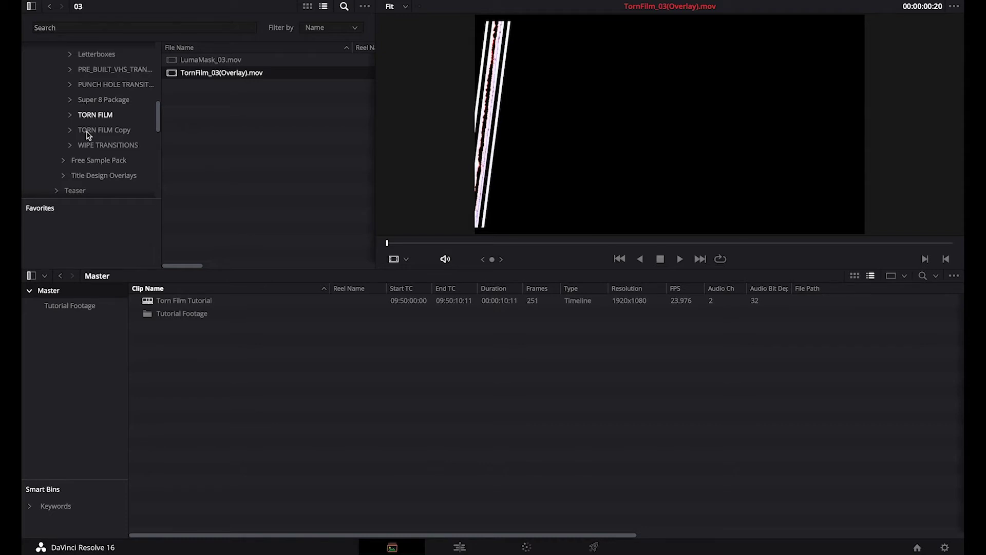
Browse TORN FILM Copy and import its SOUND FX folder into the Media Pool as a bin.
{"action": "left_click", "coordinate": [89, 132]}
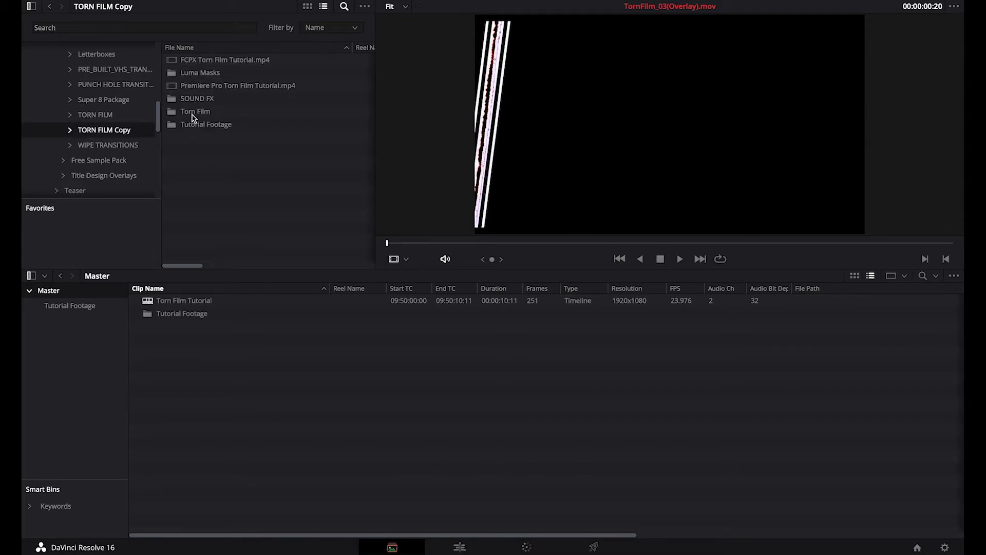
{"action": "double_click", "coordinate": [194, 112]}
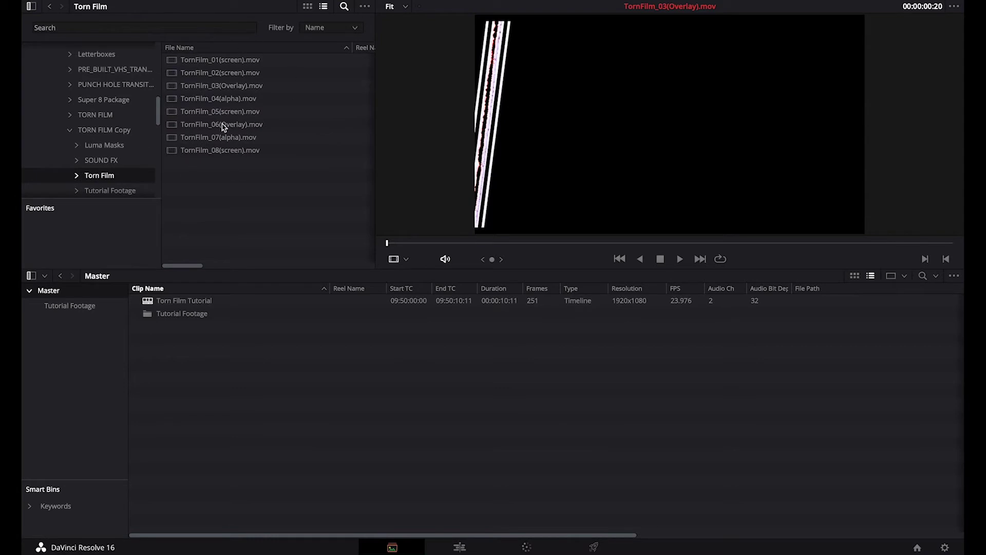
{"action": "left_click", "coordinate": [100, 146]}
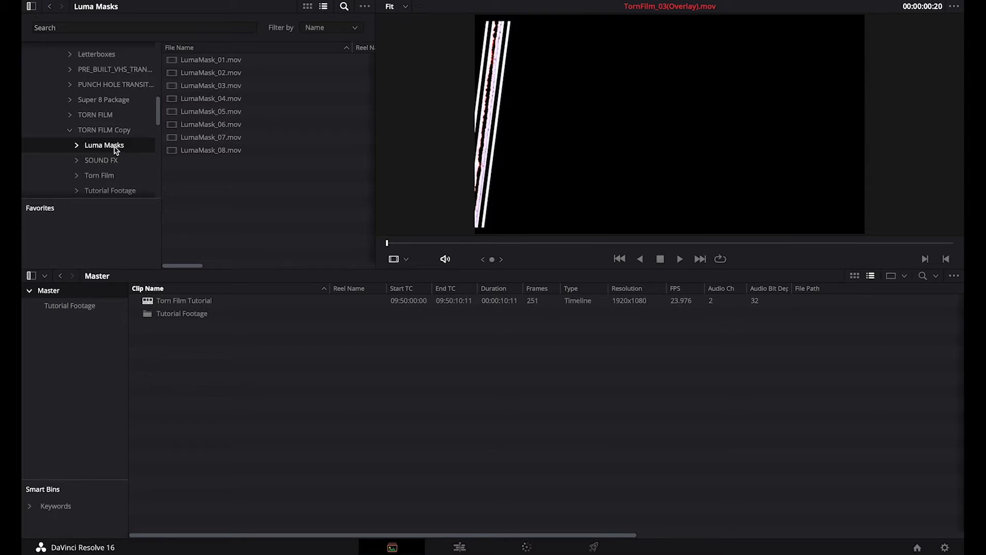
{"action": "scroll", "coordinate": [110, 152], "scroll_direction": "up", "scroll_amount": 1}
{"action": "scroll", "coordinate": [110, 153], "scroll_direction": "down", "scroll_amount": 2}
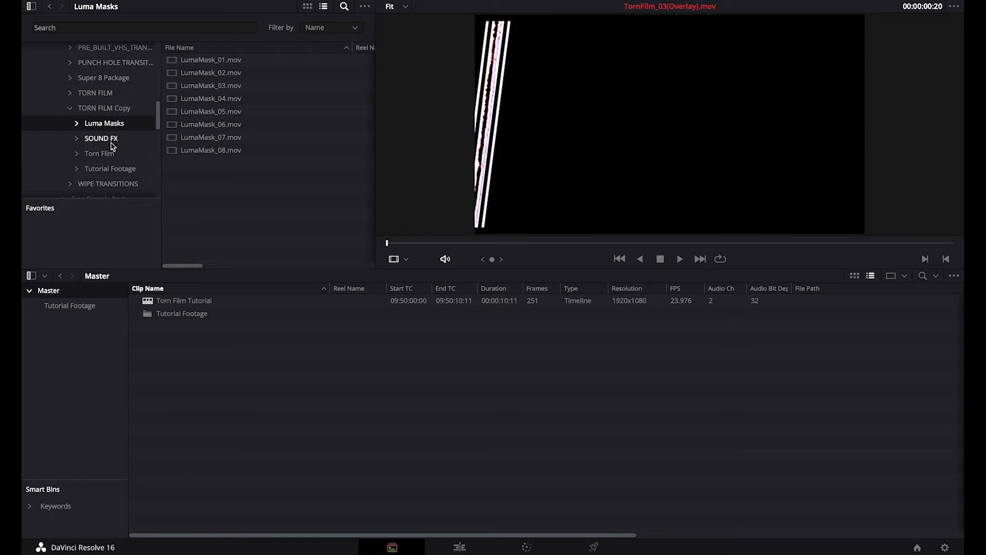
{"action": "left_click_drag", "start_coordinate": [113, 141], "coordinate": [86, 365]}
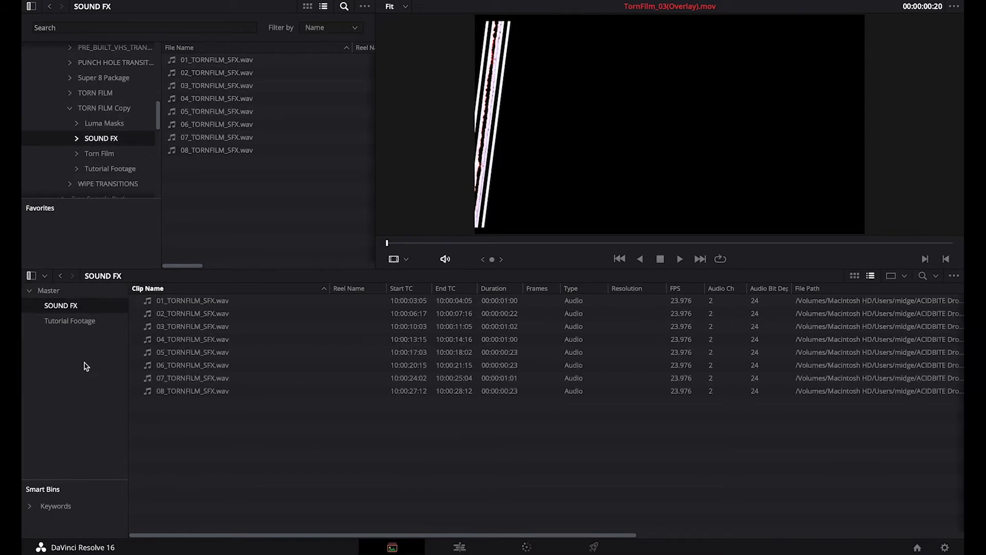
{"action": "left_click", "coordinate": [60, 293]}
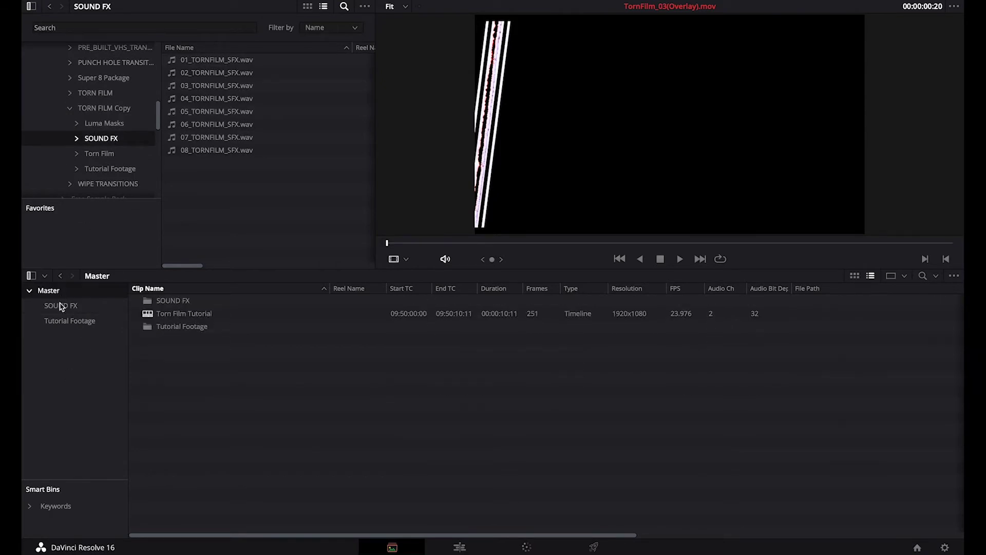
Create a new bin under Master named Luma Masks.
{"action": "right_click", "coordinate": [64, 371]}
{"action": "left_click", "coordinate": [80, 377]}
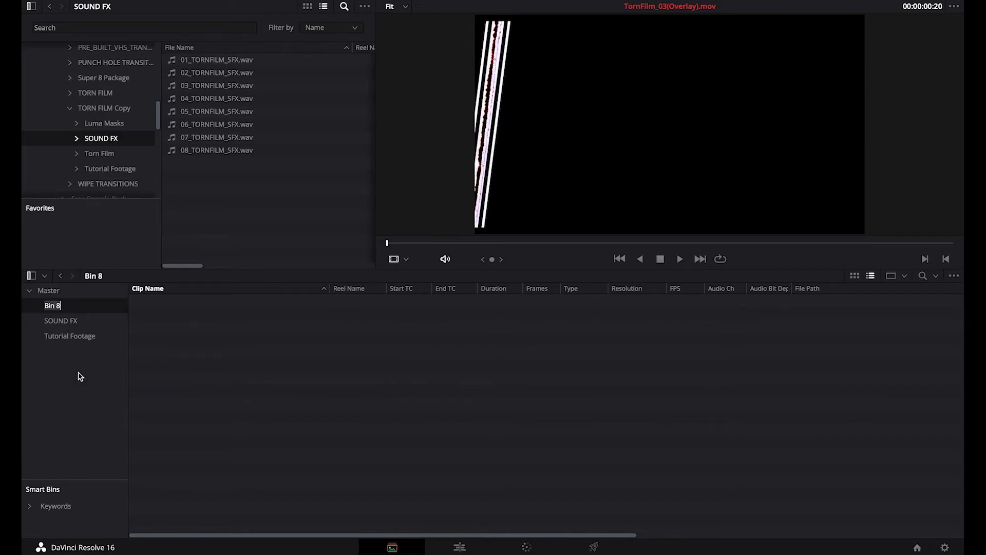
{"action": "type", "text": "Luma Masks"}
{"action": "left_click", "coordinate": [79, 372]}
Create a second bin under Master named Torn Film.
{"action": "right_click", "coordinate": [87, 377]}
{"action": "left_click", "coordinate": [118, 386]}
{"action": "type", "text": "Torn Film"}
{"action": "key", "text": "Return"}
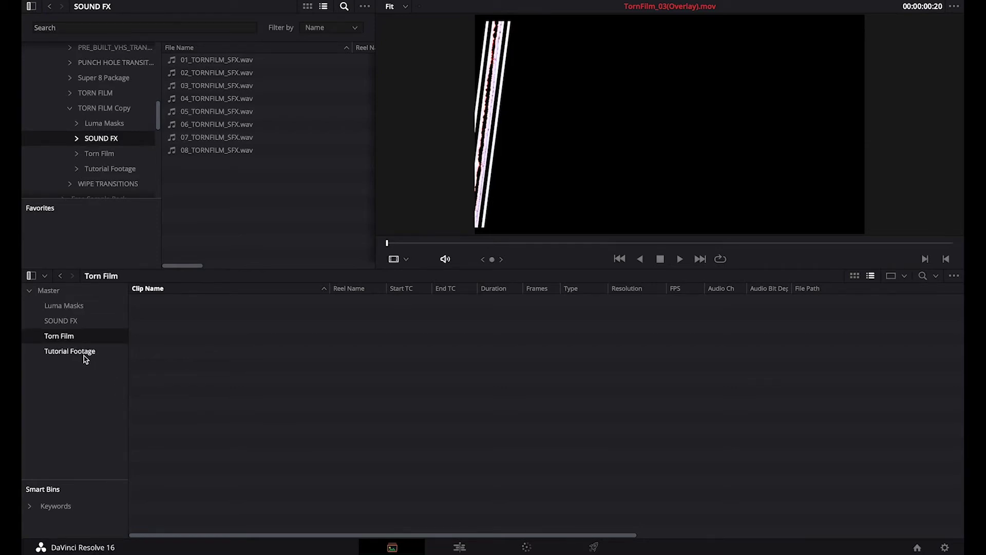
{"action": "left_click", "coordinate": [108, 122]}
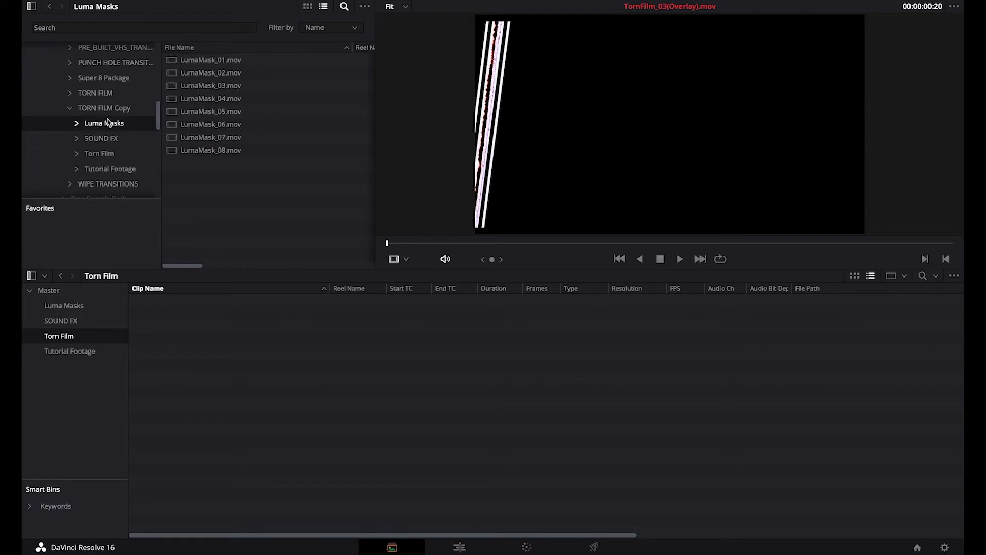
Add the eight LumaMask files to the Luma Masks bin as mattes.
{"action": "left_click_drag", "start_coordinate": [230, 203], "coordinate": [180, 53]}
{"action": "left_click", "coordinate": [64, 305]}
{"action": "right_click", "coordinate": [211, 113]}
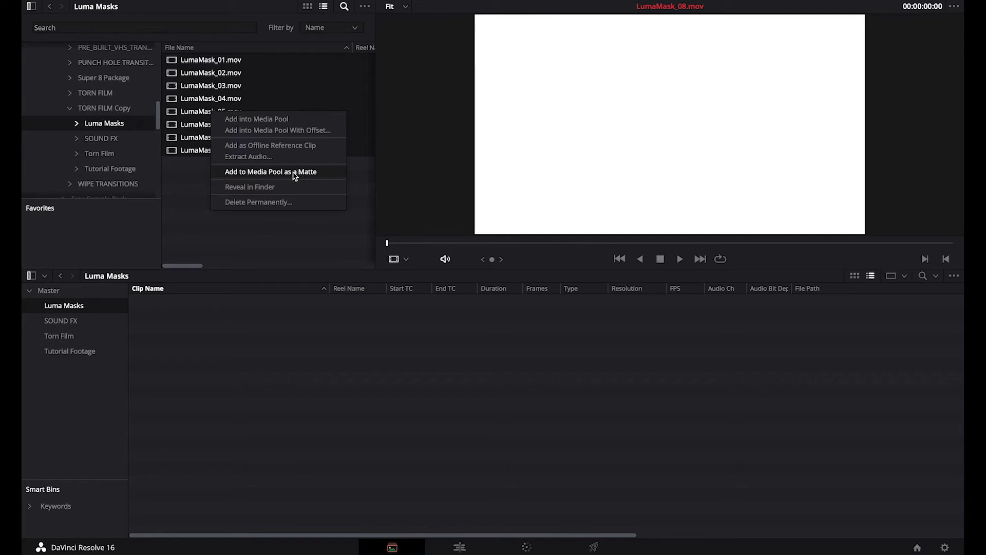
{"action": "left_click", "coordinate": [321, 175]}
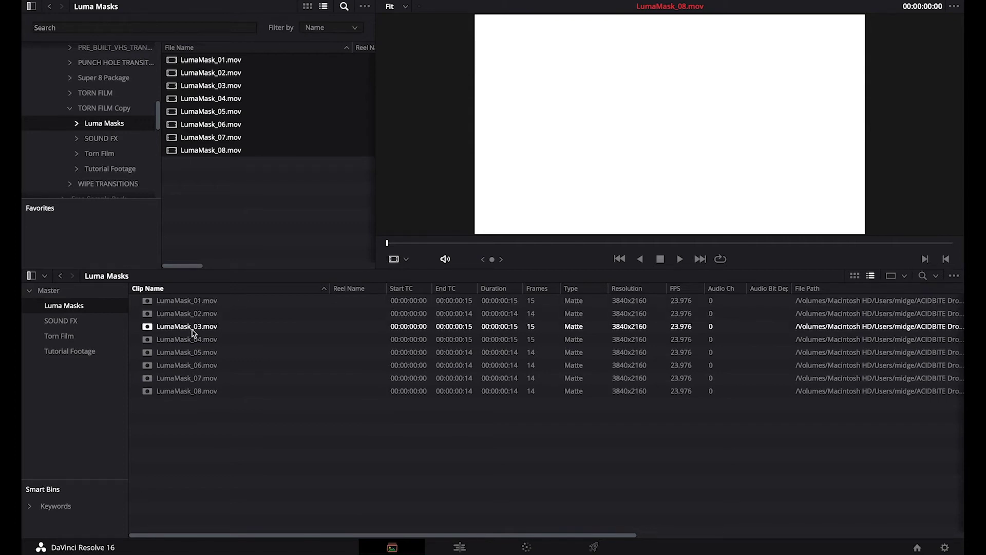
Import the eight TornFilm clips into the Torn Film bin.
{"action": "left_click", "coordinate": [72, 341]}
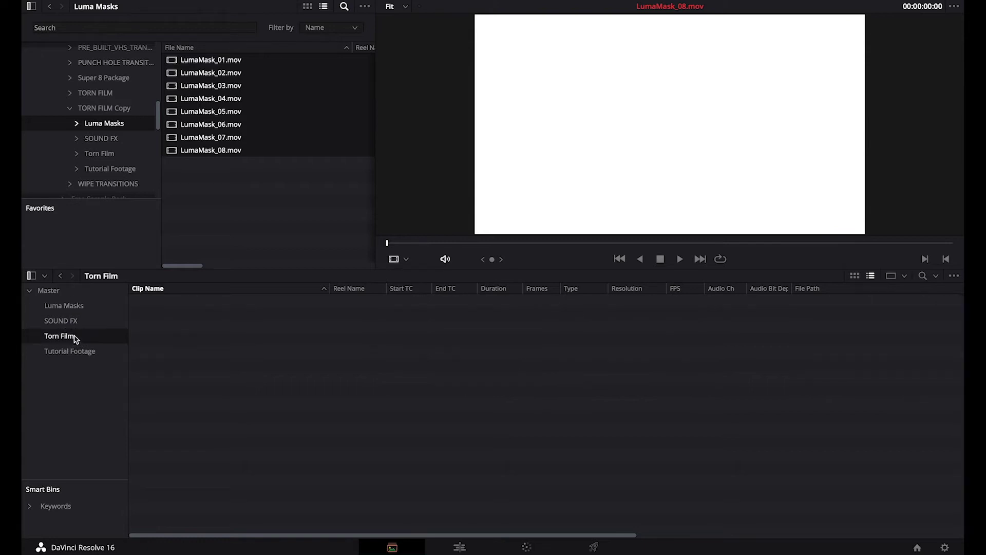
{"action": "left_click", "coordinate": [100, 153]}
{"action": "left_click_drag", "start_coordinate": [236, 183], "coordinate": [220, 367]}
{"action": "left_click", "coordinate": [203, 327]}
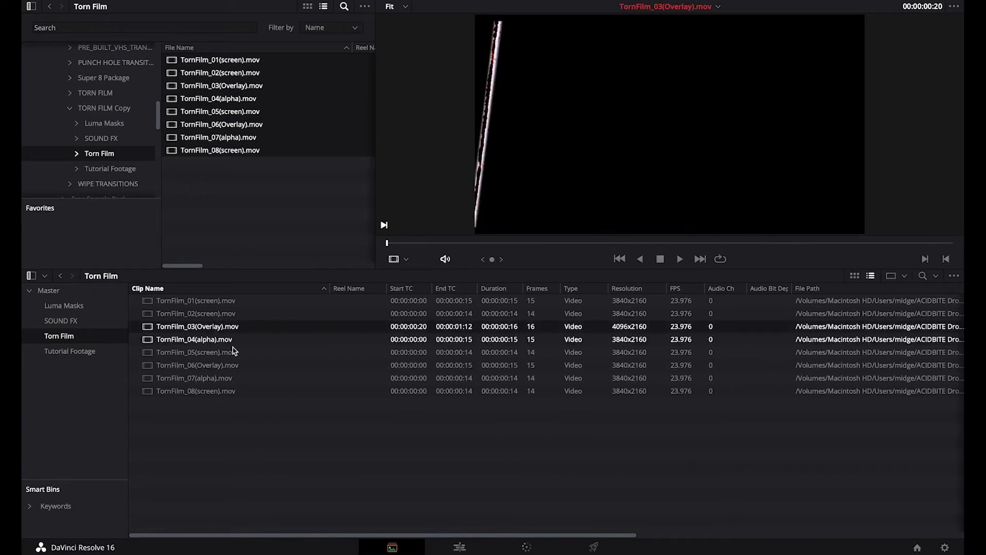
{"action": "left_click", "coordinate": [461, 547]}
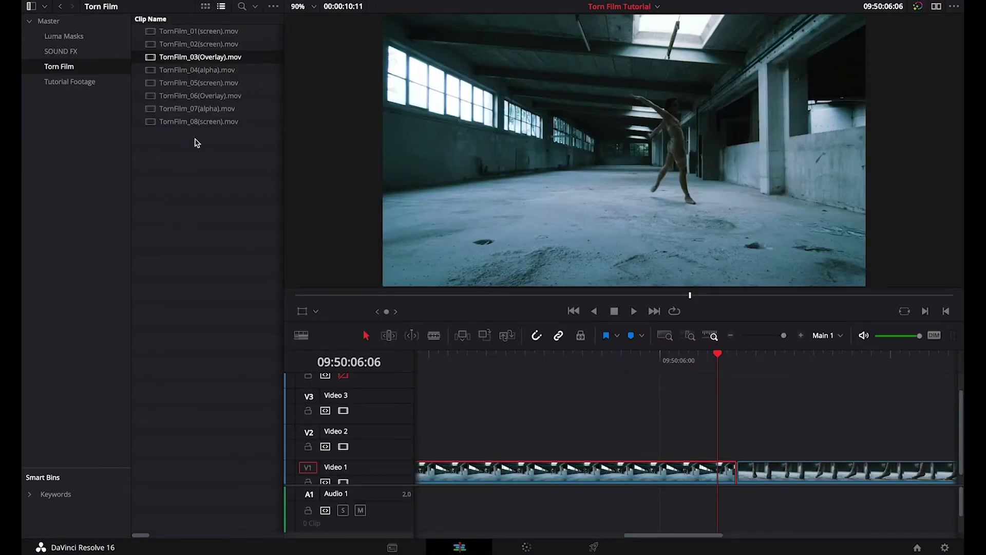
Open the Torn Film Tutorial timeline and zoom out to see both dance shots.
{"action": "left_click", "coordinate": [56, 22]}
{"action": "left_click", "coordinate": [199, 71]}
{"action": "left_click", "coordinate": [199, 72]}
{"action": "left_click", "coordinate": [626, 413]}
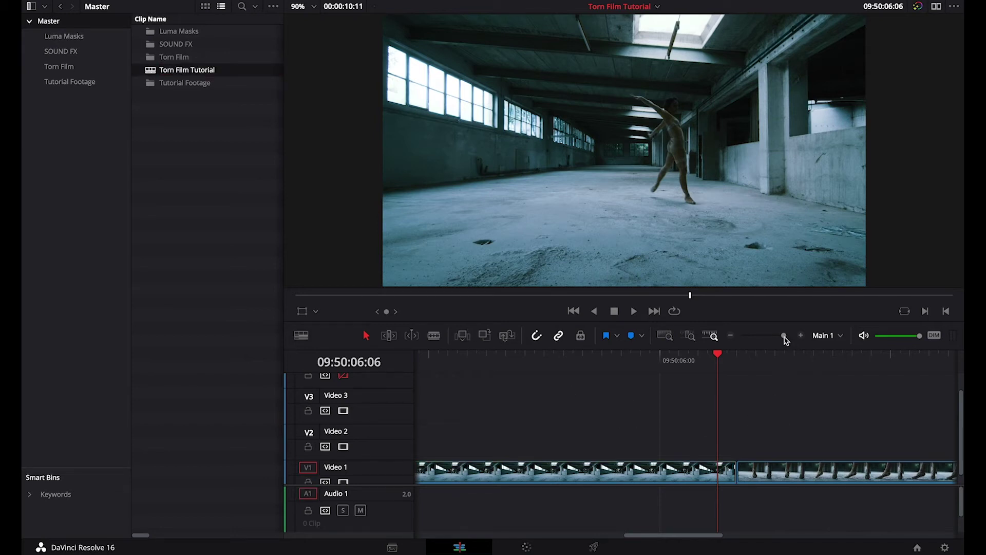
{"action": "left_click", "coordinate": [783, 337]}
{"action": "left_click_drag", "start_coordinate": [784, 340], "coordinate": [777, 337]}
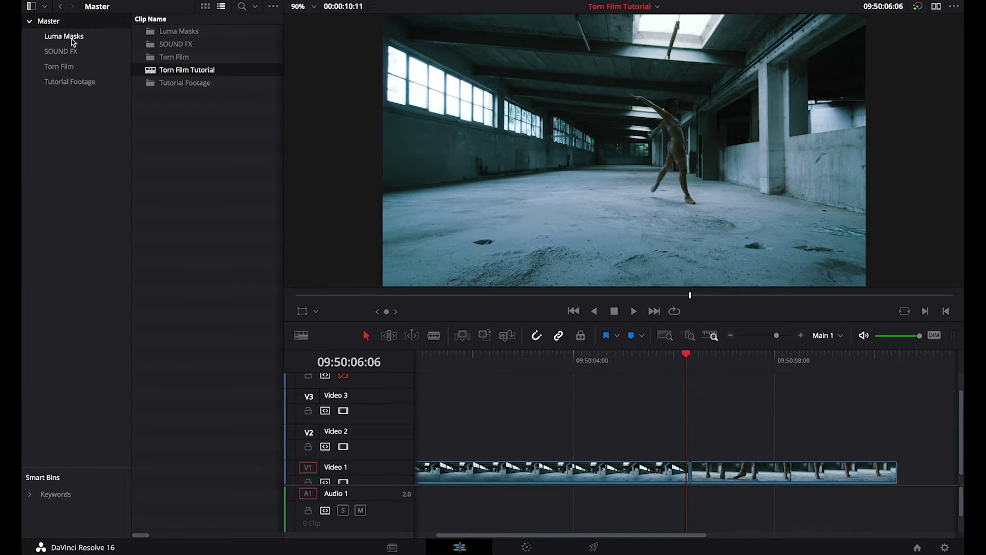
Place TornFilm_01(screen).mov on Video 3 over the cut between the shots.
{"action": "left_click", "coordinate": [69, 67]}
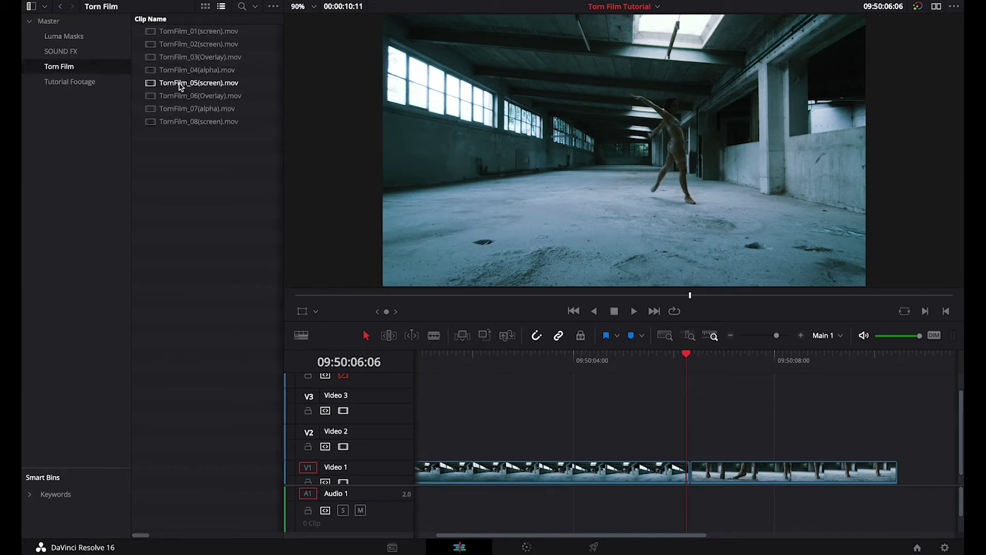
{"action": "left_click", "coordinate": [194, 34]}
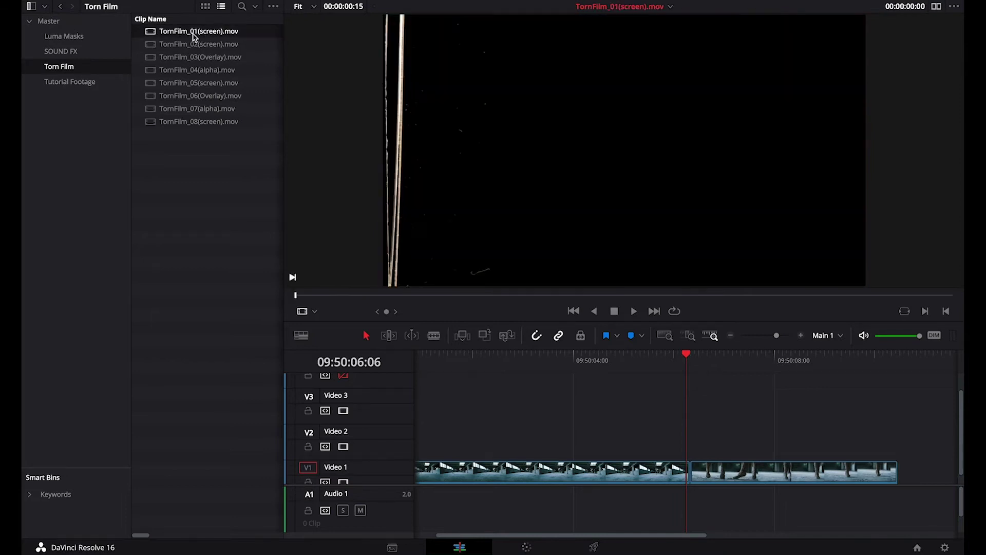
{"action": "left_click", "coordinate": [178, 84]}
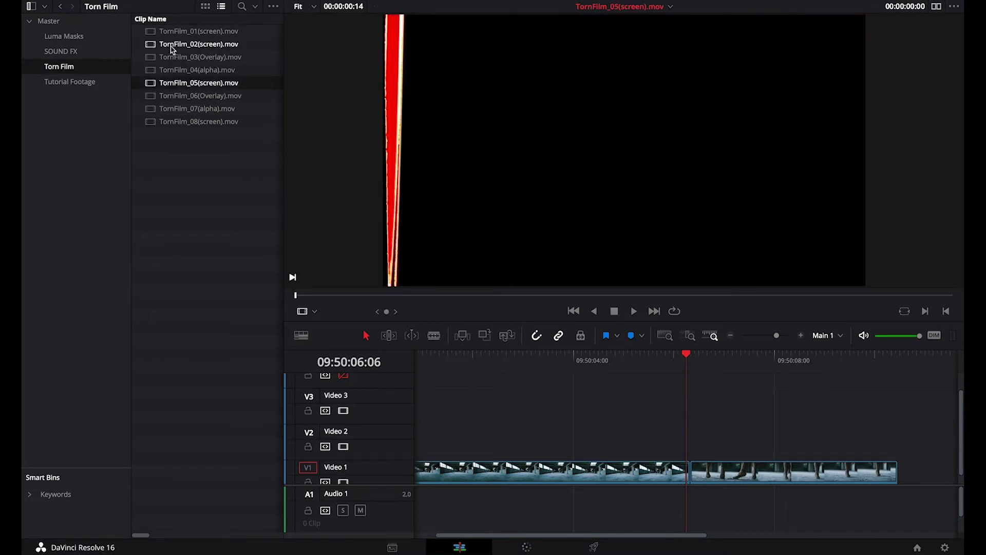
{"action": "left_click_drag", "start_coordinate": [190, 32], "coordinate": [648, 407]}
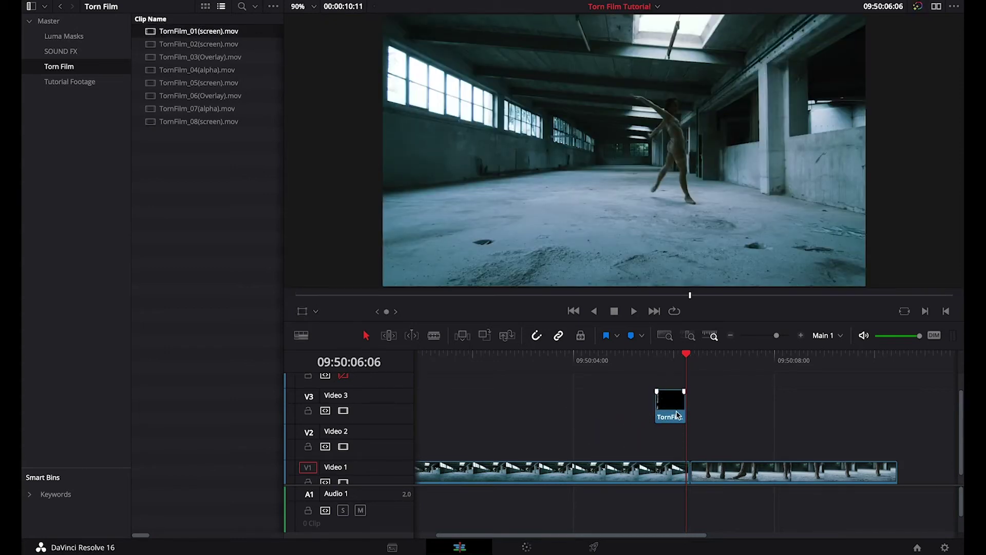
Align the overlay's end with the cut, move shot one to Video 2, and slide shot two earlier.
{"action": "left_click", "coordinate": [622, 358]}
{"action": "left_click", "coordinate": [678, 408]}
{"action": "left_click_drag", "start_coordinate": [678, 409], "coordinate": [682, 409]}
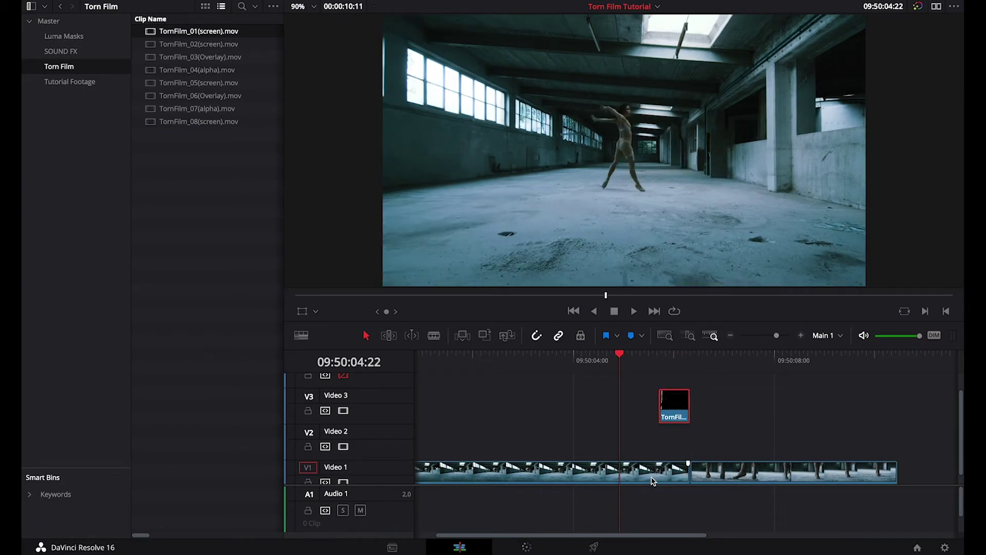
{"action": "left_click_drag", "start_coordinate": [652, 477], "coordinate": [651, 448]}
{"action": "left_click_drag", "start_coordinate": [769, 474], "coordinate": [727, 463]}
Blade the first dance shot on Video 2 at 09:50:05:17, where the overlay begins.
{"action": "mouse_move", "coordinate": [664, 355]}
{"action": "left_mouse_down"}
{"action": "mouse_move", "coordinate": [689, 353]}
{"action": "mouse_move", "coordinate": [669, 359]}
{"action": "left_mouse_up"}
{"action": "left_click", "coordinate": [671, 404]}
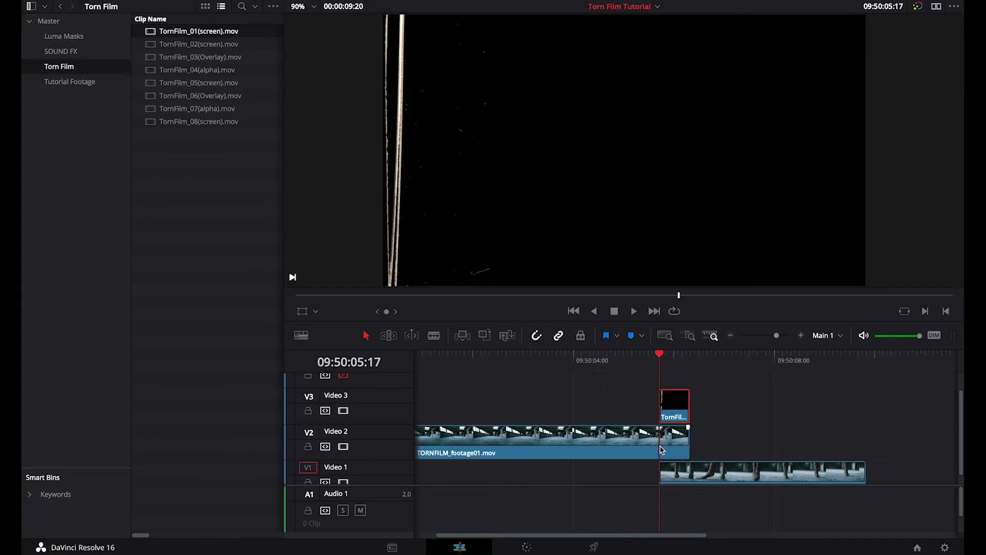
{"action": "key", "text": "b"}
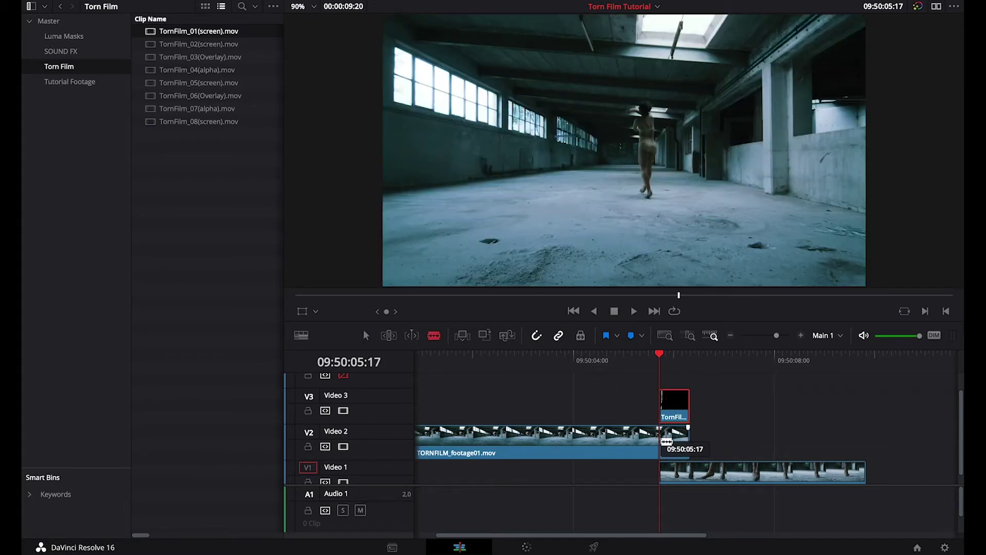
{"action": "left_click", "coordinate": [666, 441]}
{"action": "key", "text": "a"}
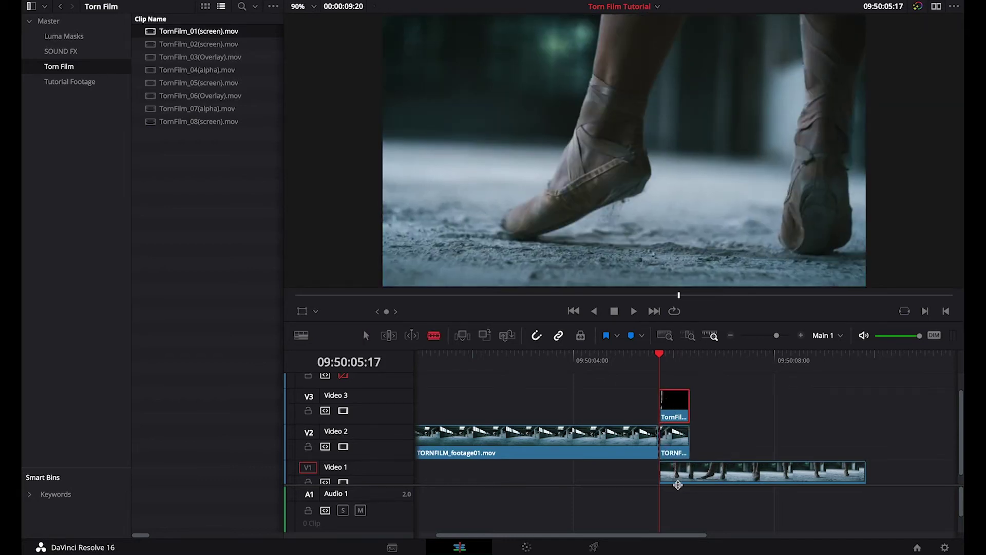
{"action": "left_click", "coordinate": [784, 336]}
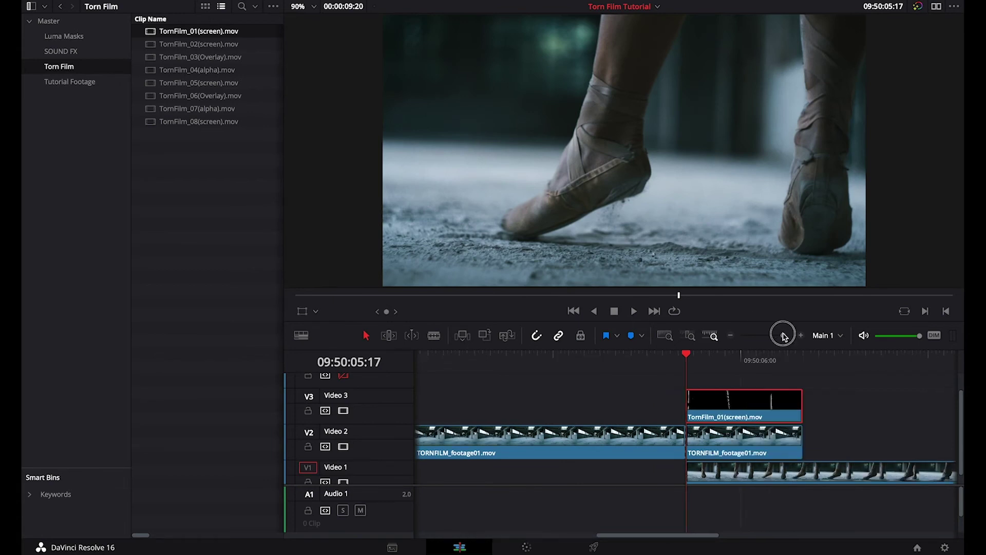
{"action": "left_click_drag", "start_coordinate": [785, 336], "coordinate": [778, 336]}
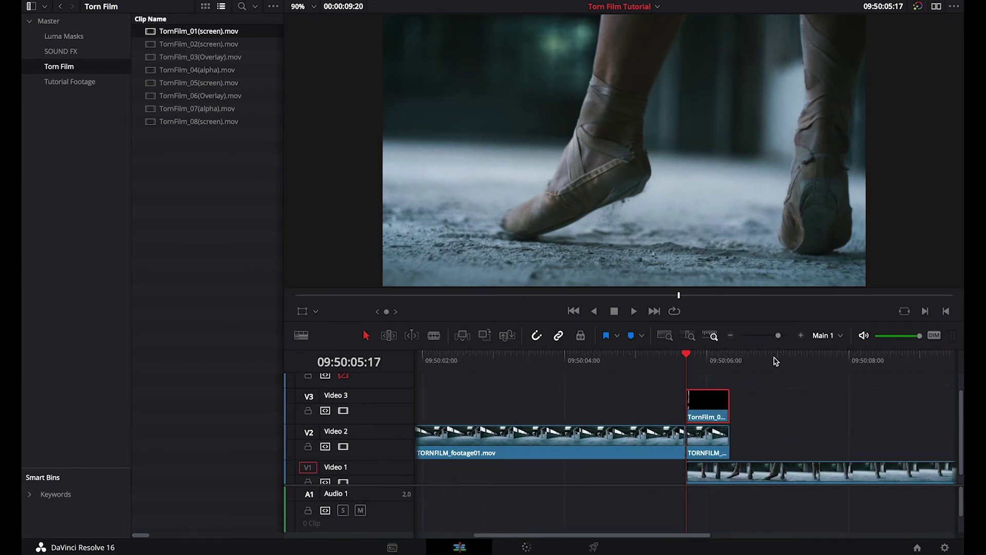
Set the TornFilm_01(screen) overlay's composite mode to Screen in the Inspector.
{"action": "left_click", "coordinate": [713, 356]}
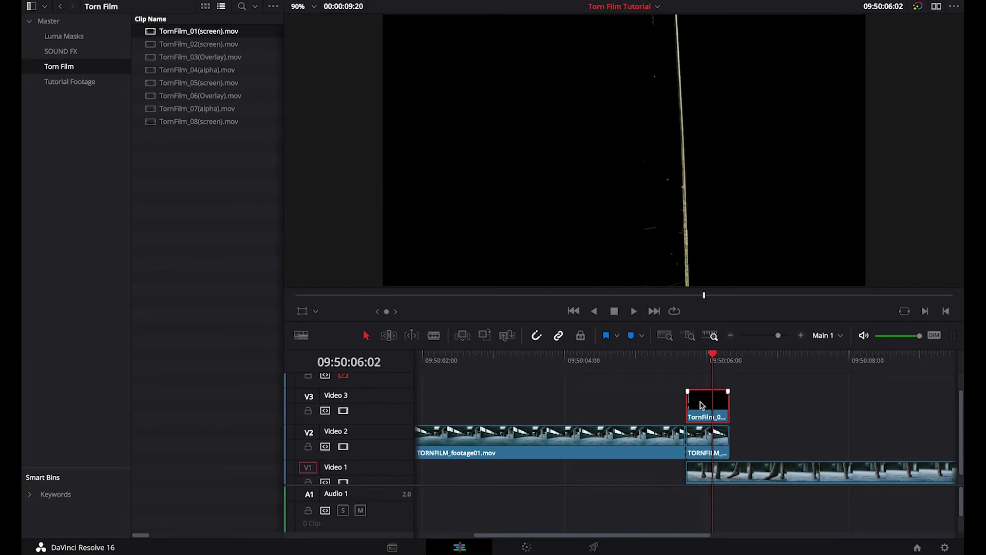
{"action": "left_click", "coordinate": [936, 6]}
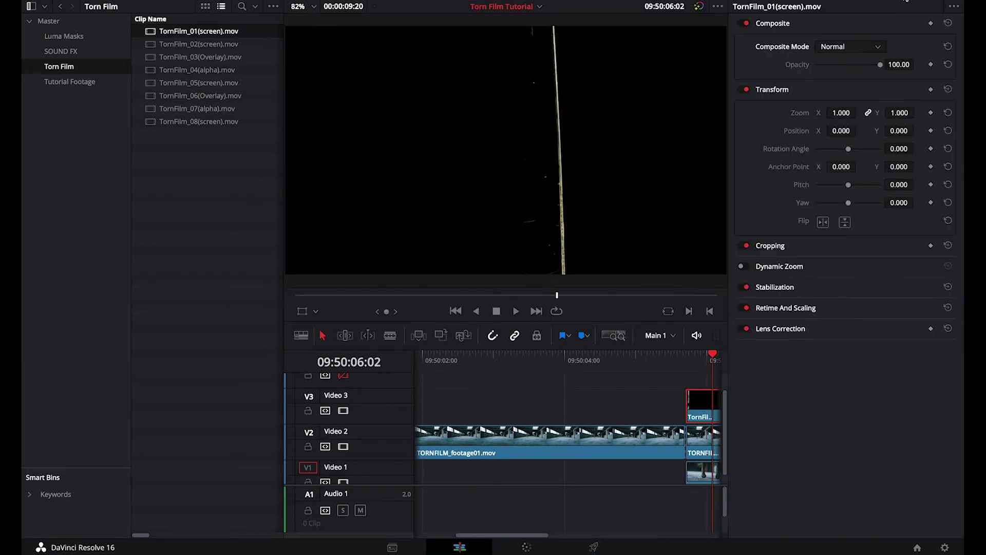
{"action": "left_click", "coordinate": [830, 47]}
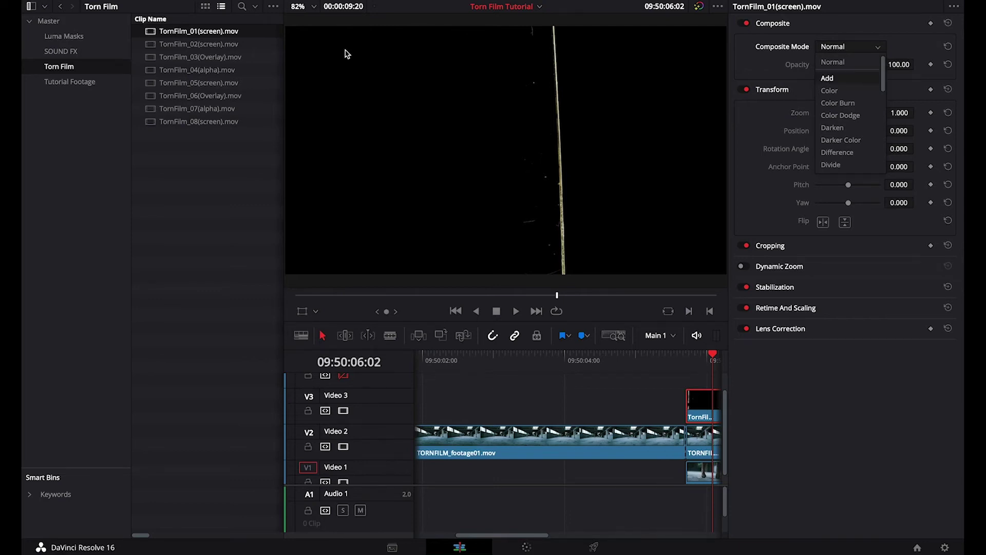
{"action": "left_click", "coordinate": [218, 38]}
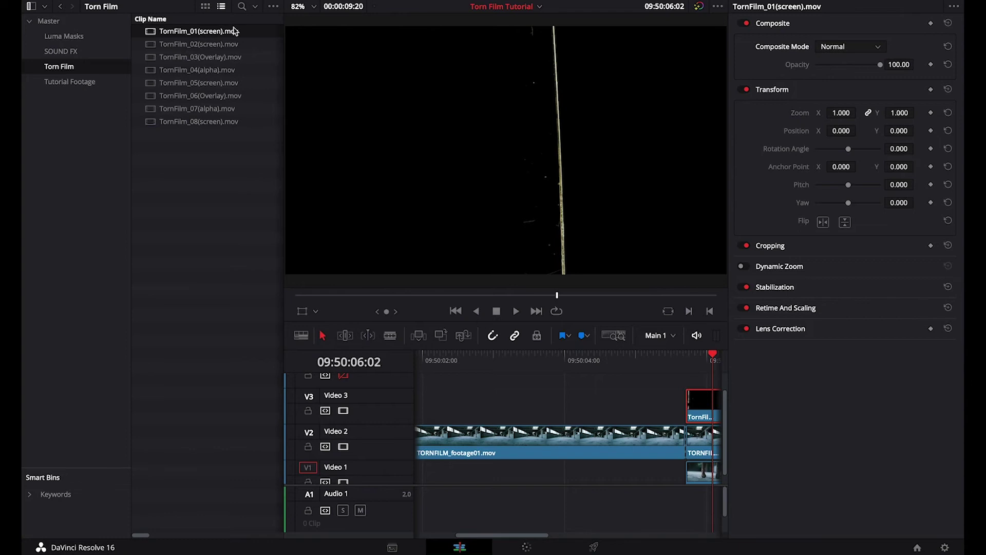
{"action": "left_click", "coordinate": [840, 48]}
{"action": "scroll", "coordinate": [843, 51], "scroll_direction": "down", "scroll_amount": 3}
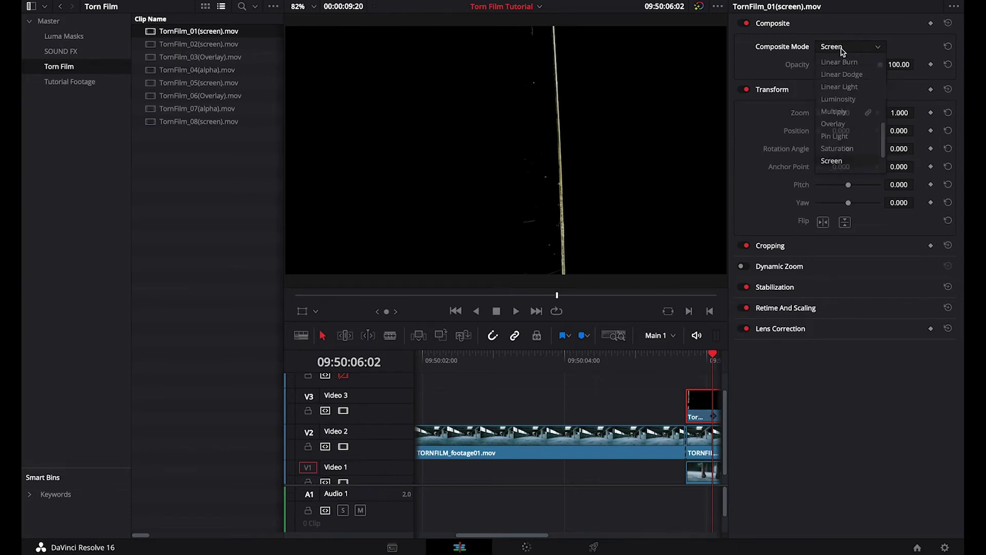
{"action": "key", "text": "Return"}
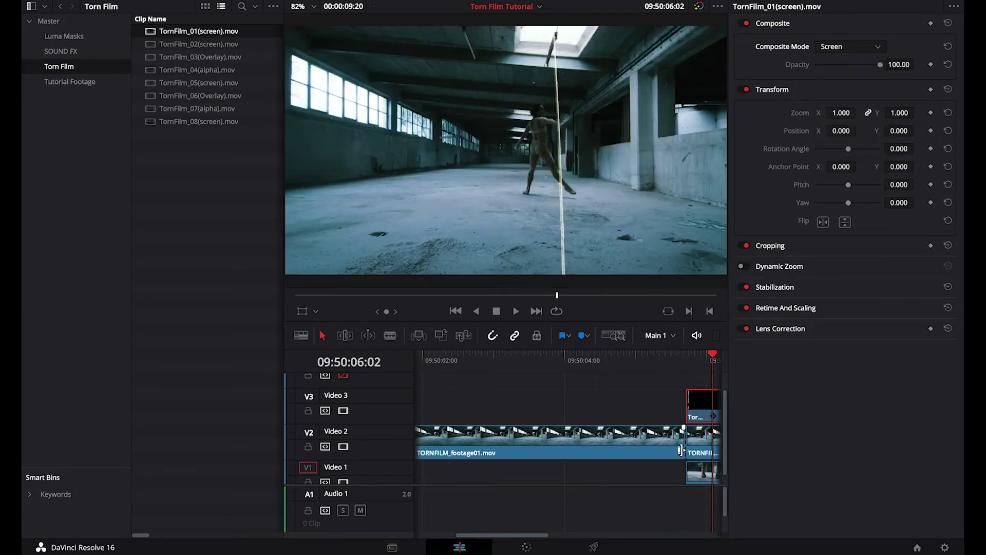
On the Color page, attach LumaMask_01.mov as an external matte to clip 02's node 01.
{"action": "left_click", "coordinate": [526, 548]}
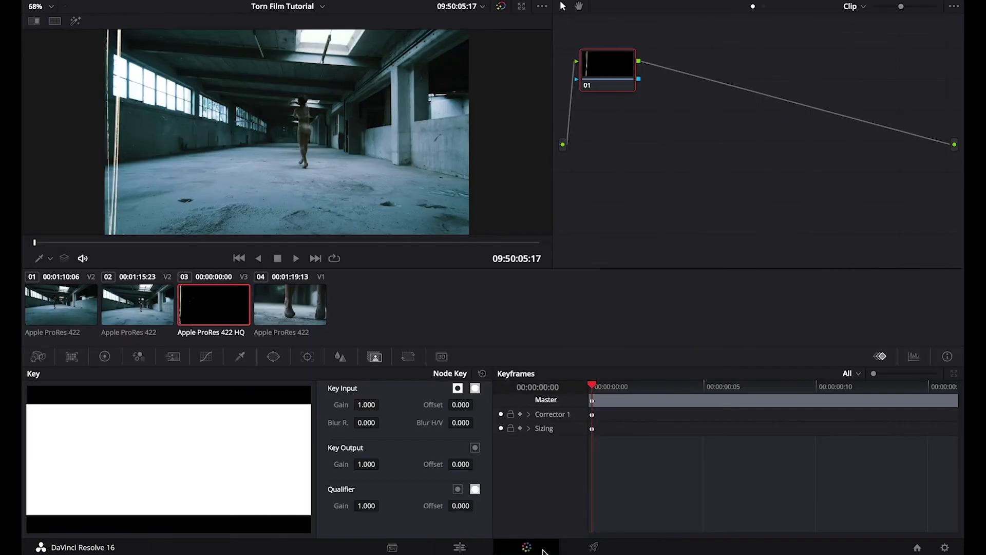
{"action": "left_click", "coordinate": [151, 322]}
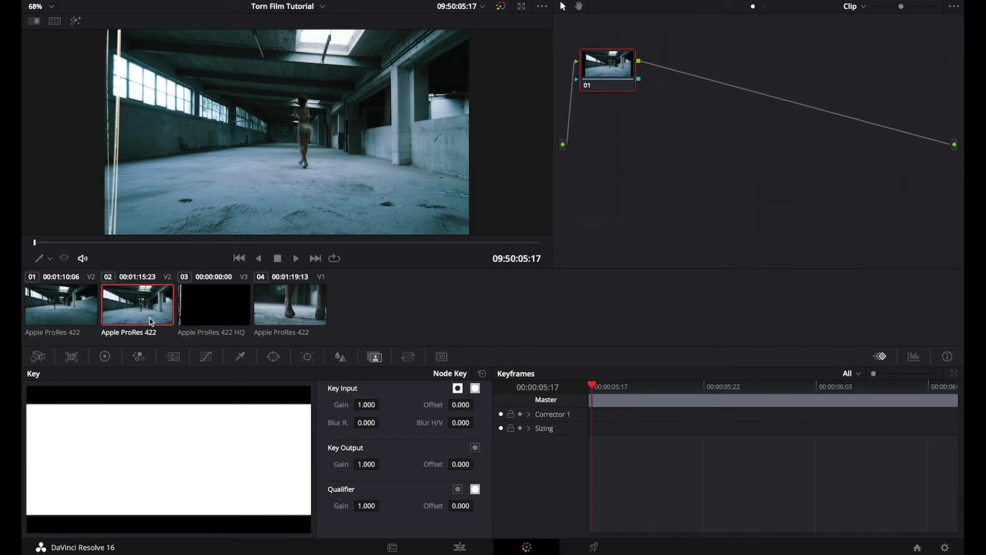
{"action": "right_click", "coordinate": [619, 83]}
{"action": "mouse_move", "coordinate": [667, 260]}
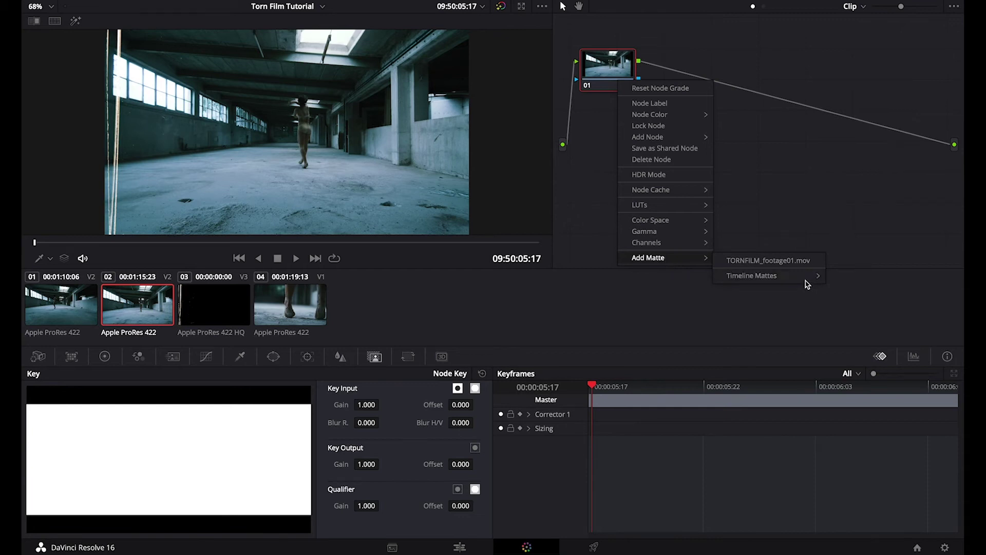
{"action": "mouse_move", "coordinate": [804, 277]}
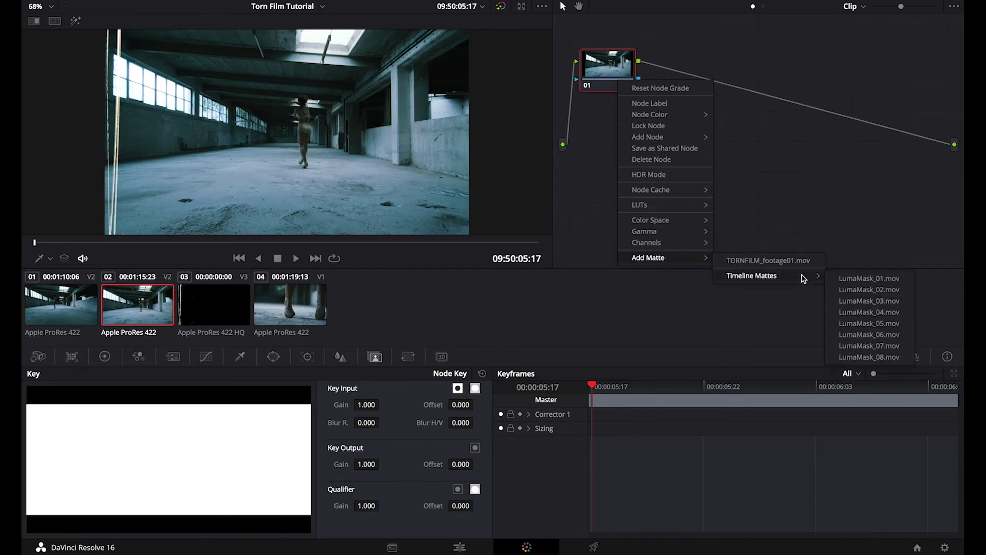
{"action": "left_click", "coordinate": [883, 282]}
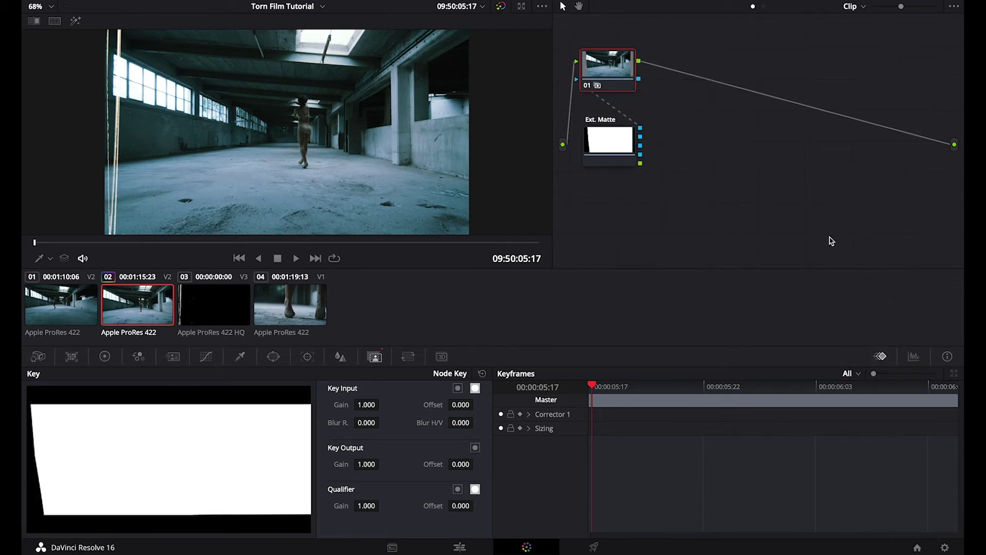
Add an Alpha Output to the node graph and wire the external matte into it.
{"action": "right_click", "coordinate": [703, 145]}
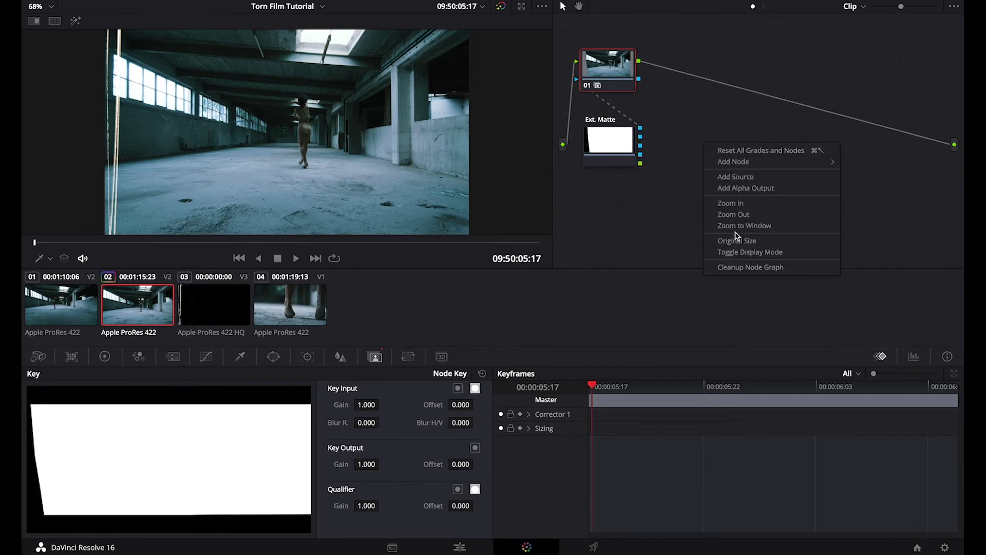
{"action": "left_click", "coordinate": [743, 189]}
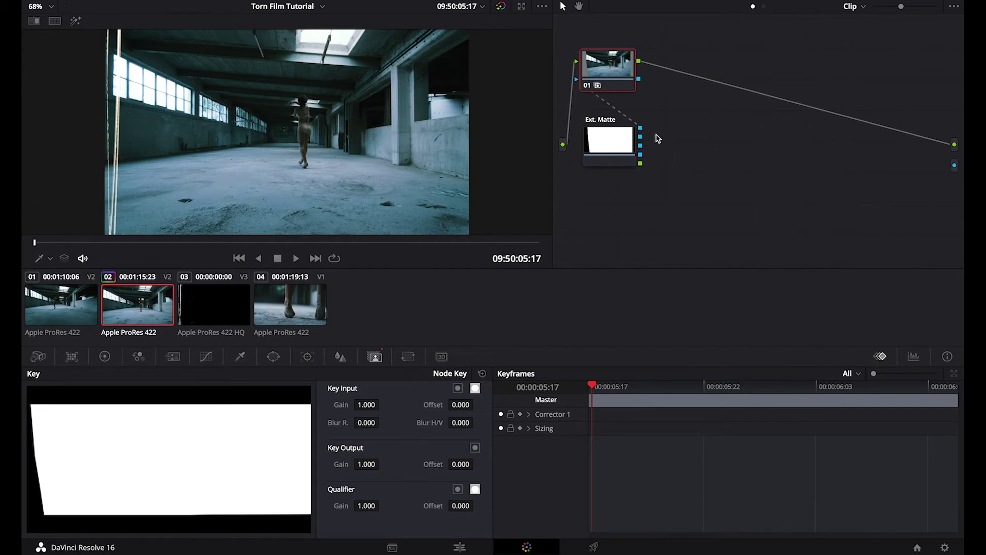
{"action": "left_click_drag", "start_coordinate": [641, 131], "coordinate": [954, 164]}
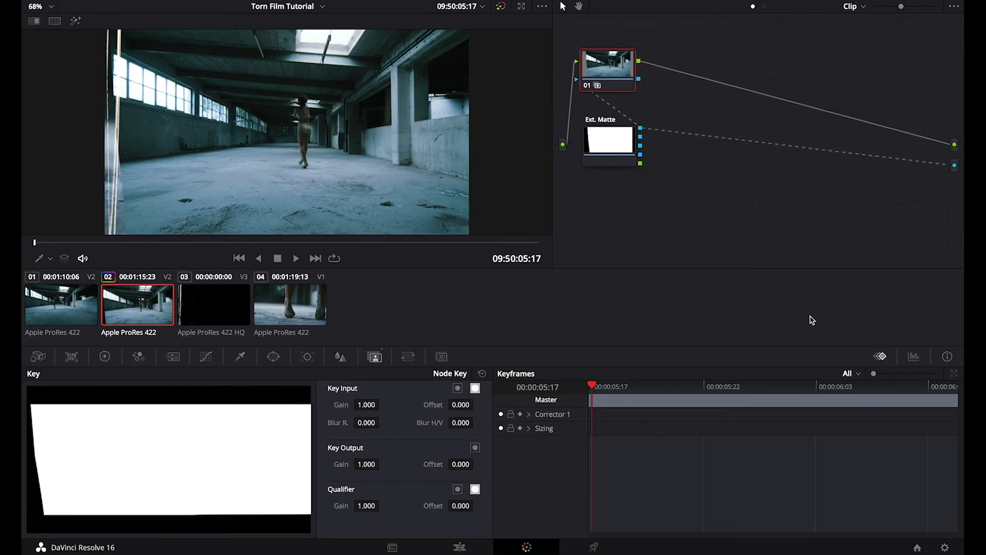
Turn off Loop and Lock Matte, and enable keyframes for Corrector 1 and Ext. Matte.
{"action": "left_click", "coordinate": [613, 137]}
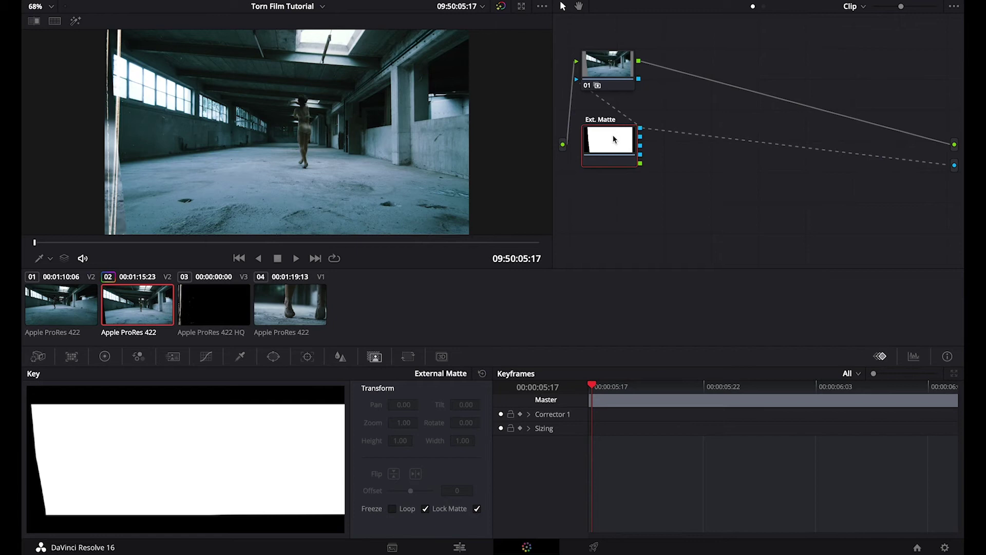
{"action": "left_click", "coordinate": [376, 357]}
{"action": "left_click", "coordinate": [425, 508]}
{"action": "left_click", "coordinate": [477, 509]}
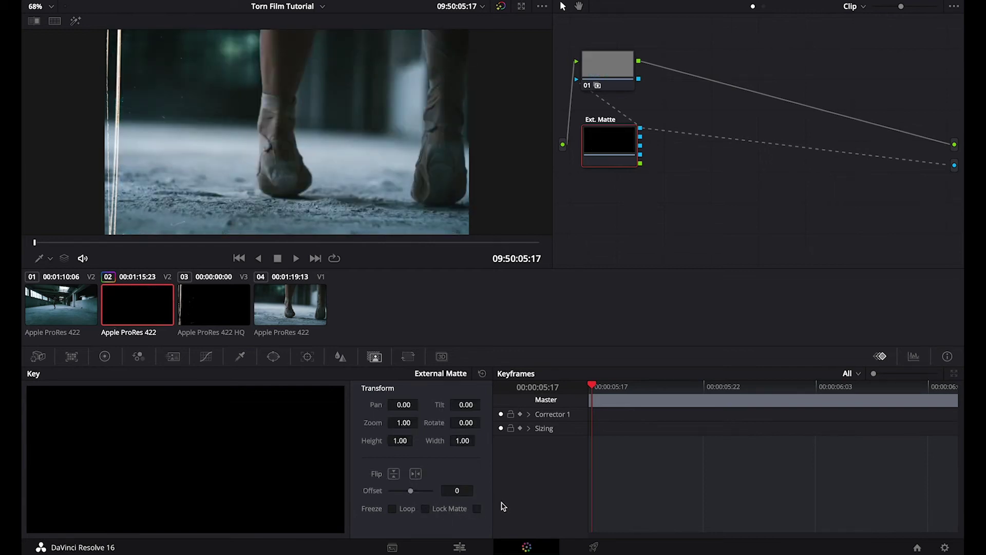
{"action": "left_click", "coordinate": [520, 414]}
{"action": "left_click", "coordinate": [520, 429]}
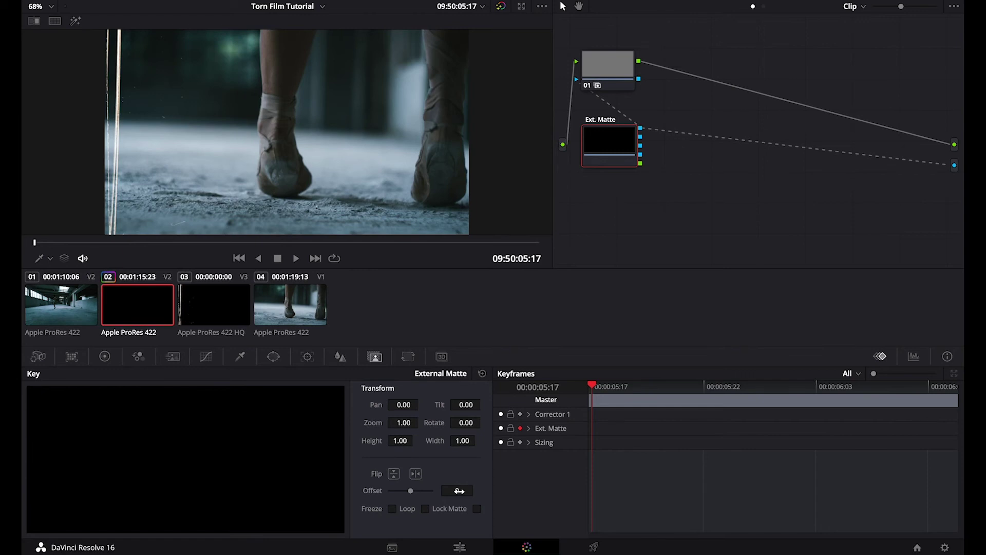
Keyframe the matte Offset at -137 on the first frame and again at 06:07, then preview the wipe.
{"action": "left_click", "coordinate": [459, 491]}
{"action": "left_click_drag", "start_coordinate": [459, 491], "coordinate": [382, 504]}
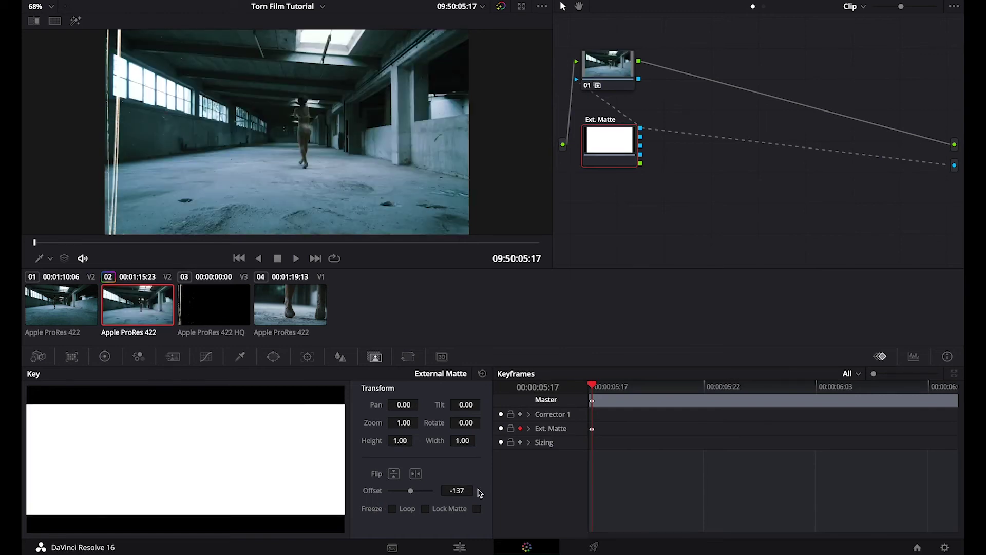
{"action": "left_click_drag", "start_coordinate": [628, 389], "coordinate": [958, 389]}
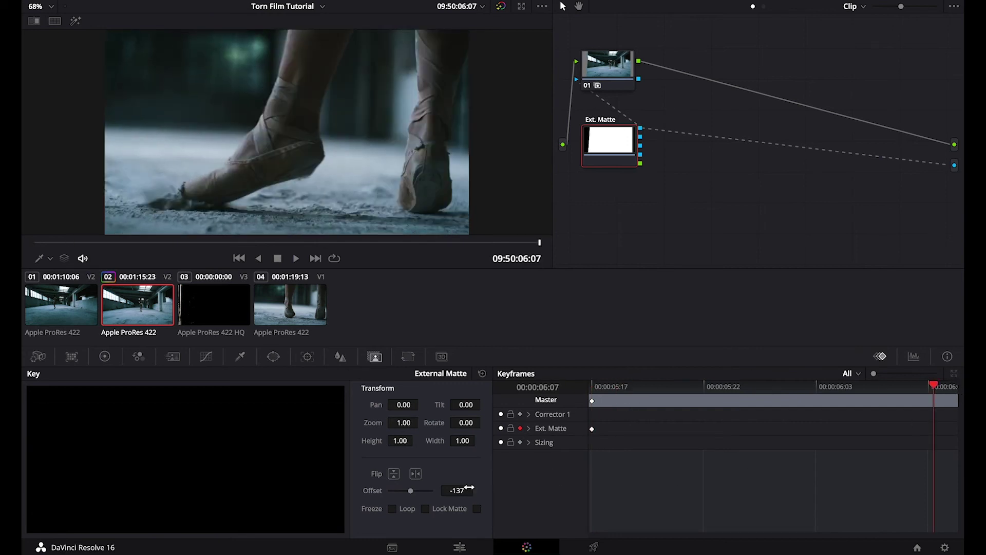
{"action": "mouse_move", "coordinate": [460, 490]}
{"action": "left_mouse_down"}
{"action": "mouse_move", "coordinate": [497, 493]}
{"action": "mouse_move", "coordinate": [449, 496]}
{"action": "mouse_move", "coordinate": [460, 496]}
{"action": "left_mouse_up"}
{"action": "left_click_drag", "start_coordinate": [631, 385], "coordinate": [646, 400]}
{"action": "key", "text": "space"}
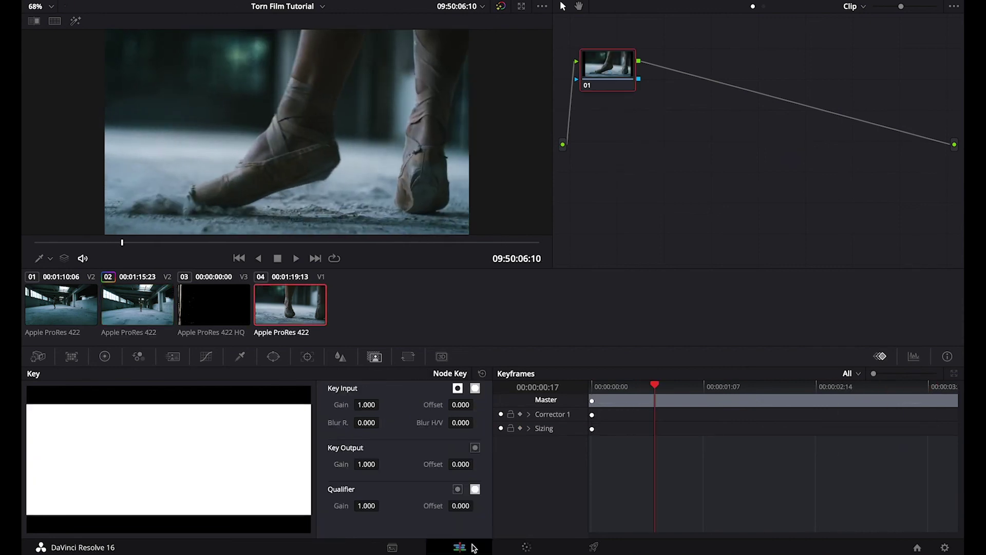
Back on the Edit page, play the transition and return the playhead to 09:50:05:08.
{"action": "left_click", "coordinate": [460, 547]}
{"action": "left_click_drag", "start_coordinate": [530, 368], "coordinate": [513, 367]}
{"action": "key", "text": "space"}
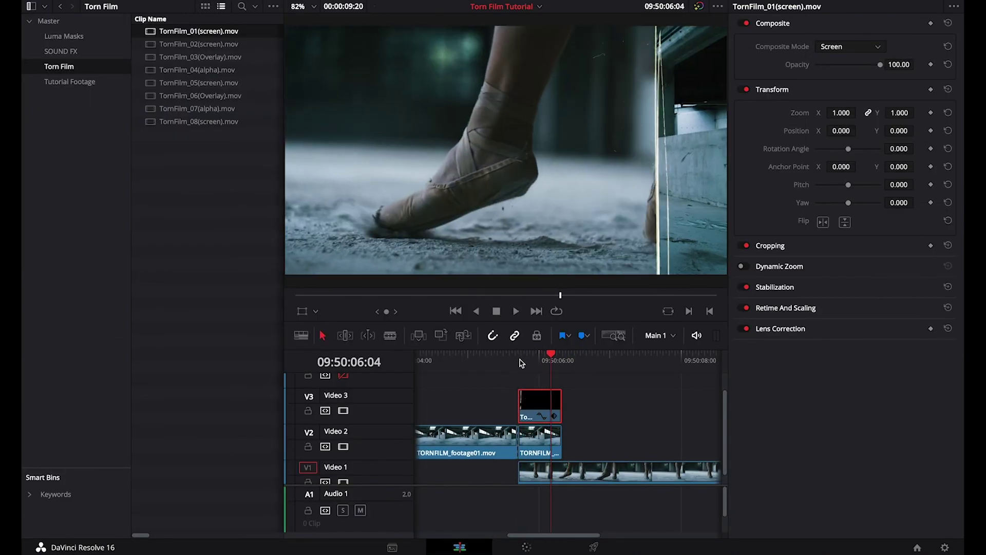
{"action": "left_click", "coordinate": [491, 360]}
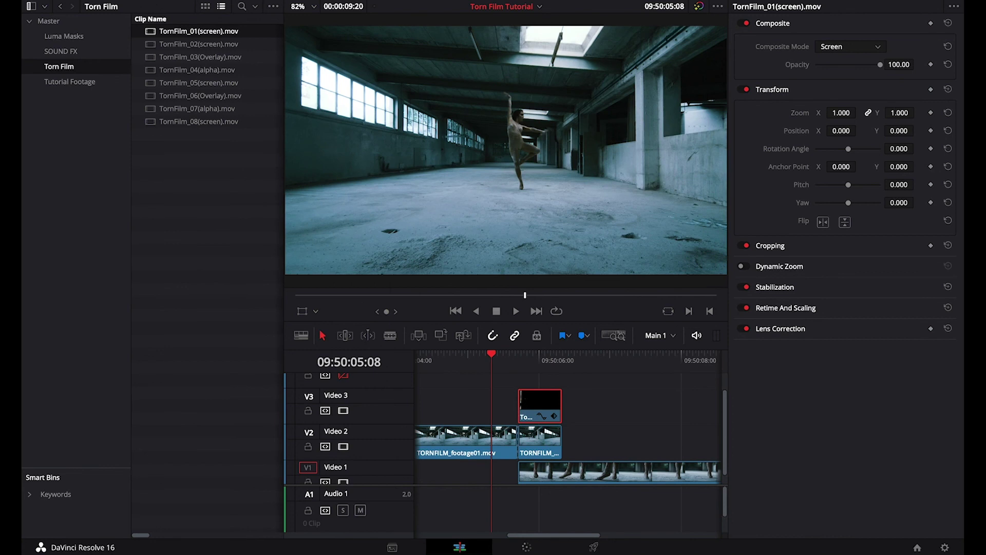
Close the Inspector, leave the V3 overlay's clip speed unchanged, and replay the transition.
{"action": "left_click", "coordinate": [904, 1]}
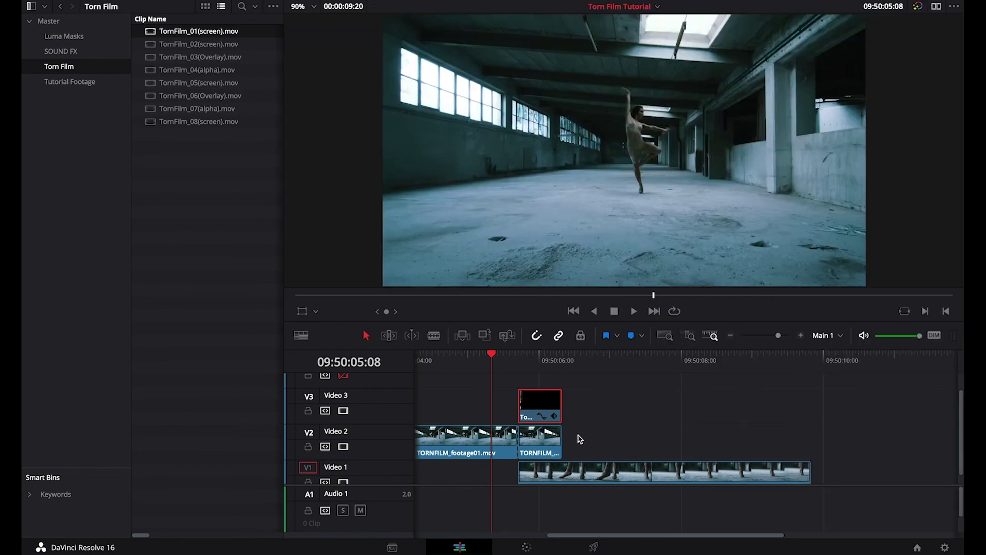
{"action": "right_click", "coordinate": [536, 407]}
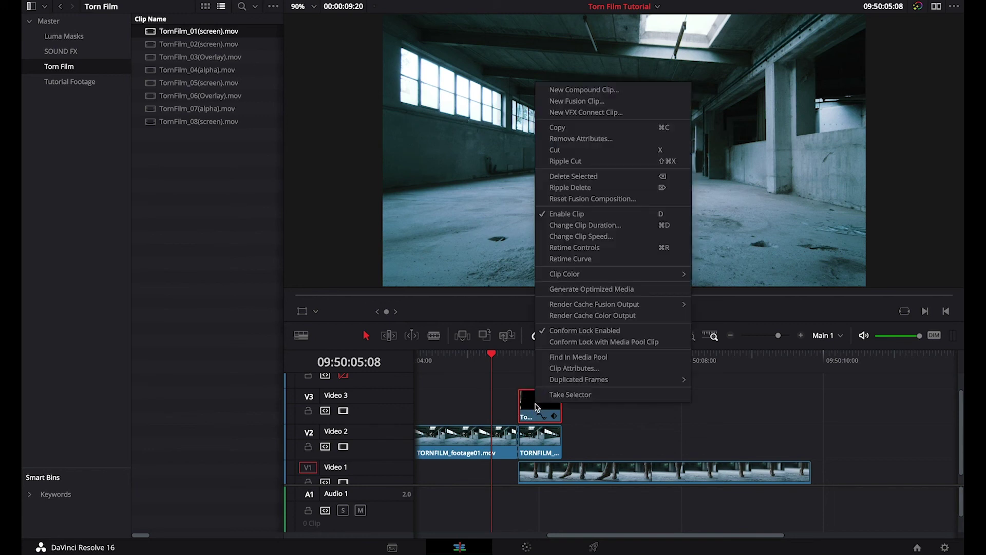
{"action": "left_click", "coordinate": [579, 240]}
{"action": "left_click", "coordinate": [540, 368]}
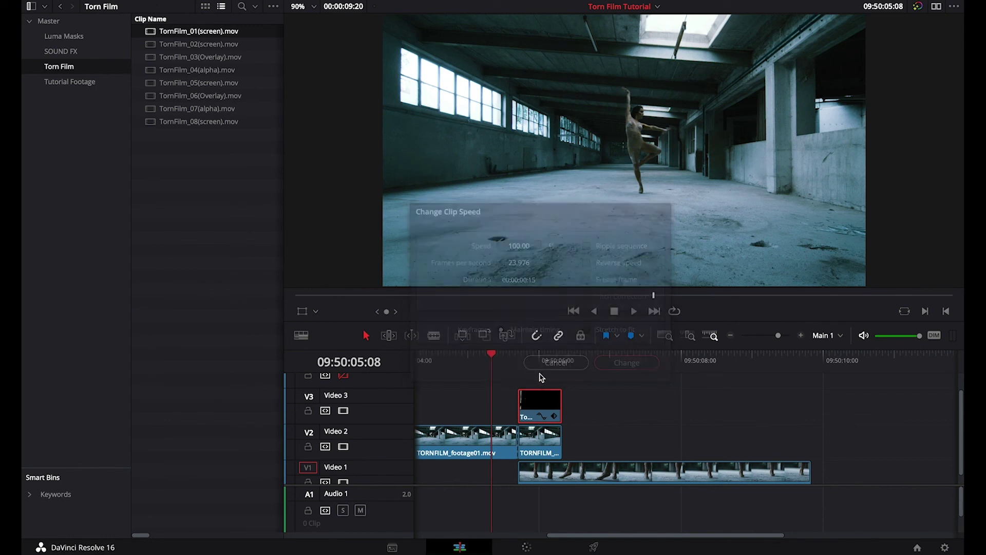
{"action": "mouse_move", "coordinate": [541, 403]}
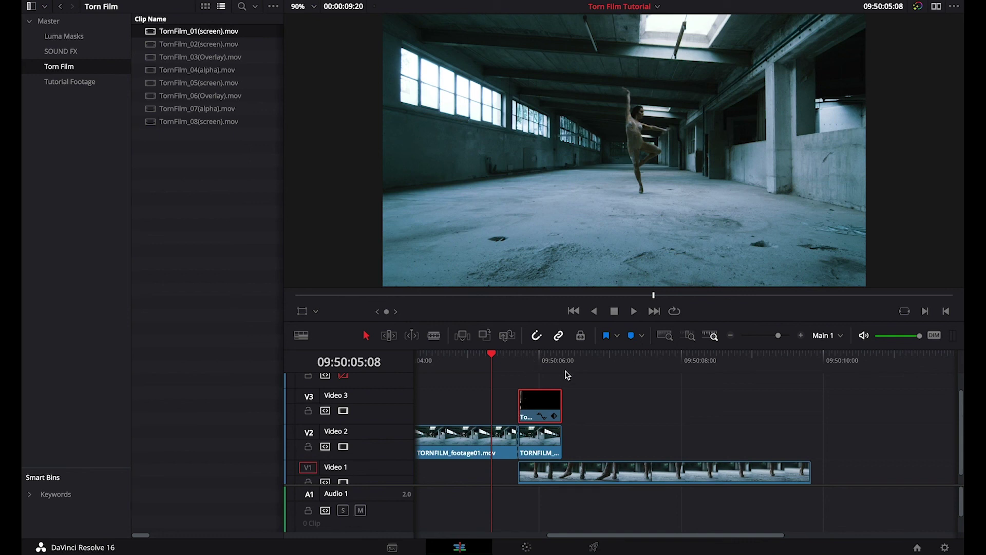
{"action": "left_click_drag", "start_coordinate": [519, 364], "coordinate": [473, 379]}
{"action": "key", "text": "space"}
{"action": "key", "text": "space"}
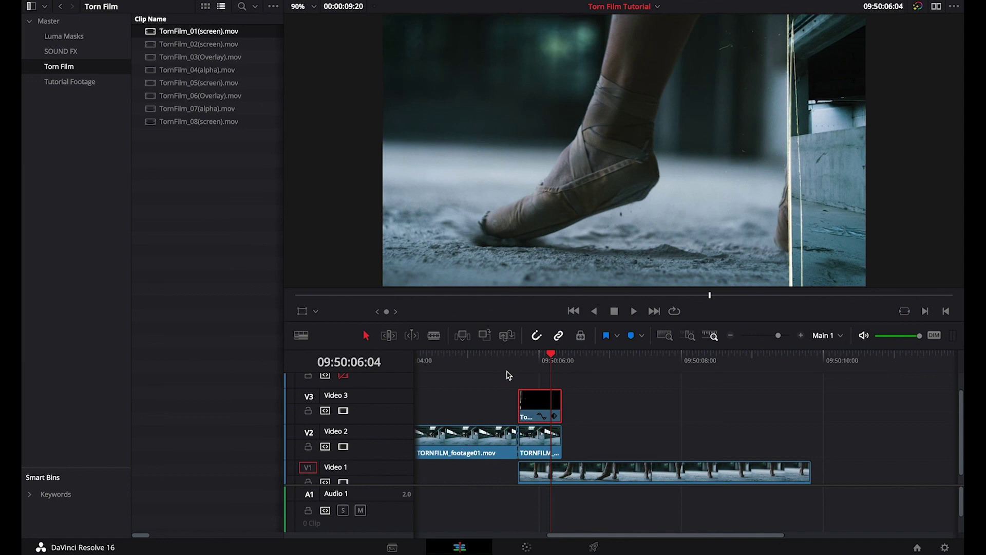
Preview 01_TORNFILM_SFX.wav from the SOUND FX bin and place it on Audio 1 under the transition.
{"action": "left_click", "coordinate": [72, 52]}
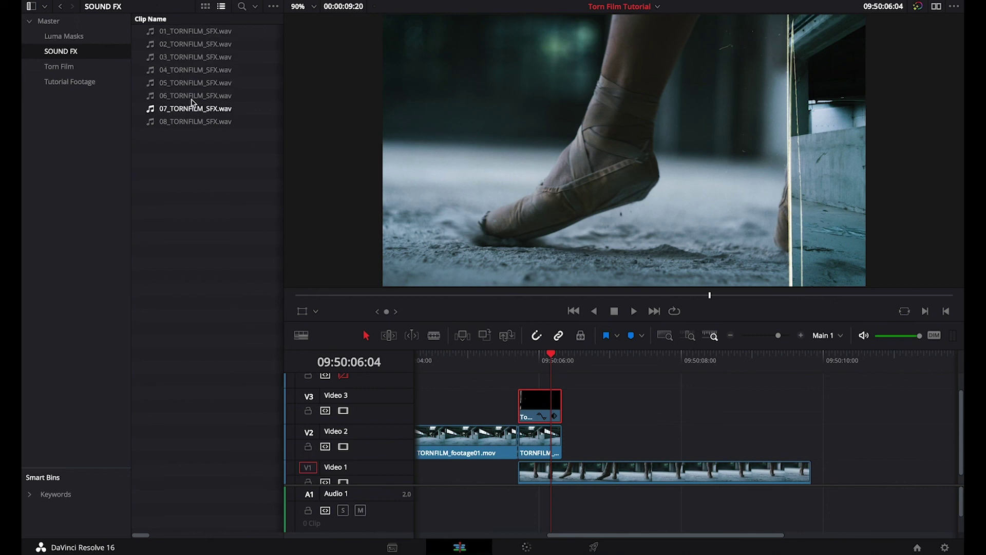
{"action": "double_click", "coordinate": [180, 32]}
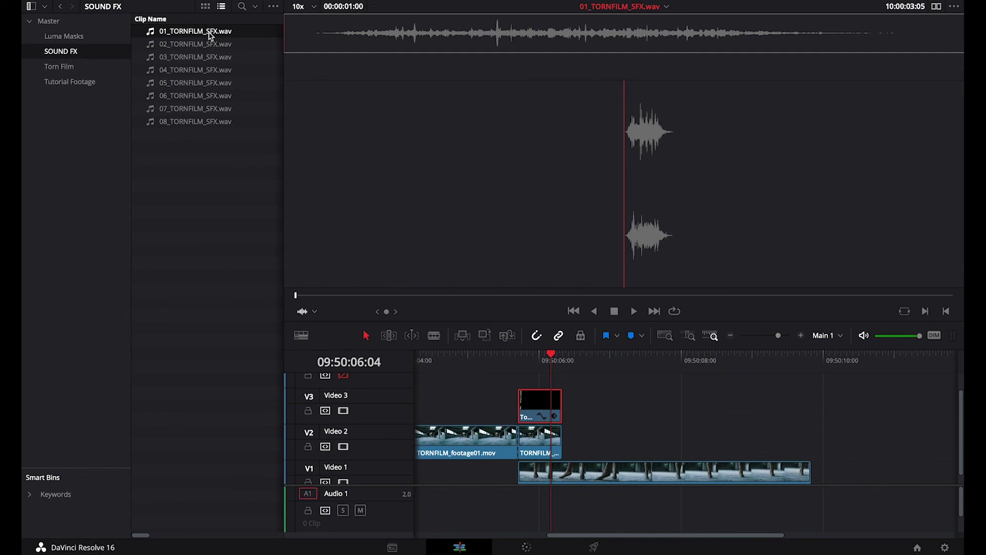
{"action": "left_click_drag", "start_coordinate": [209, 32], "coordinate": [513, 501]}
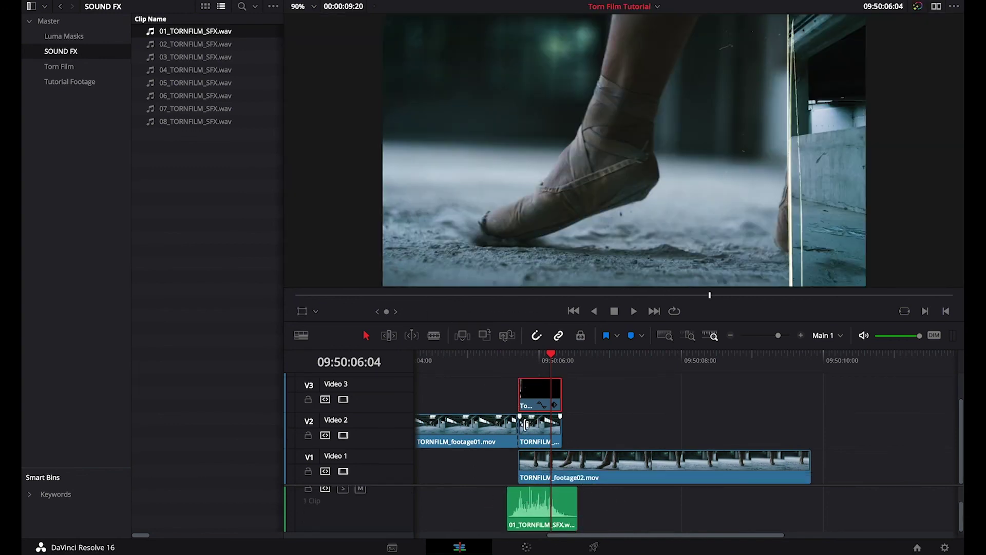
Play the transition with its sound effect from 09:50:05:05, then select the ballet-feet clip on Video 1.
{"action": "left_click", "coordinate": [507, 362]}
{"action": "left_click_drag", "start_coordinate": [516, 367], "coordinate": [504, 359]}
{"action": "left_click", "coordinate": [483, 358]}
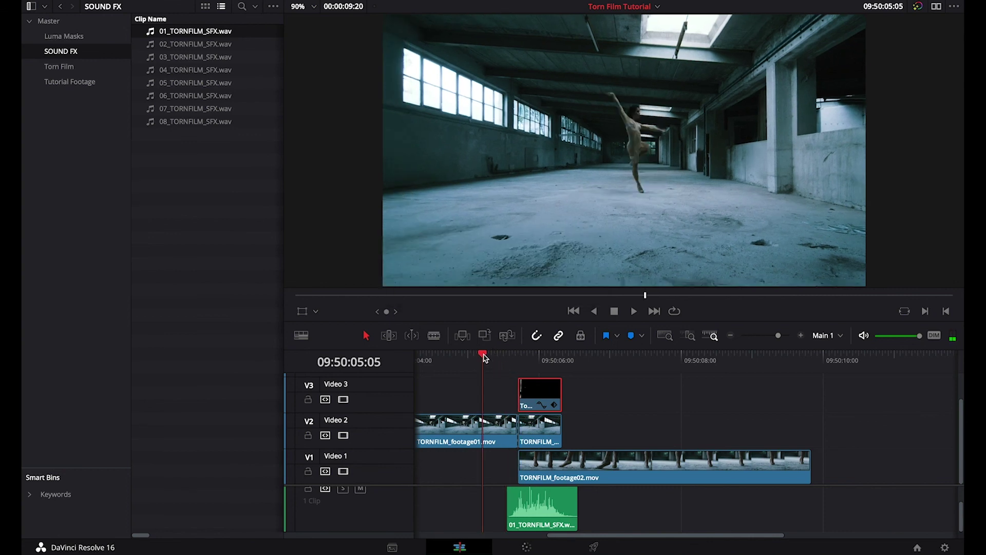
{"action": "key", "text": "space"}
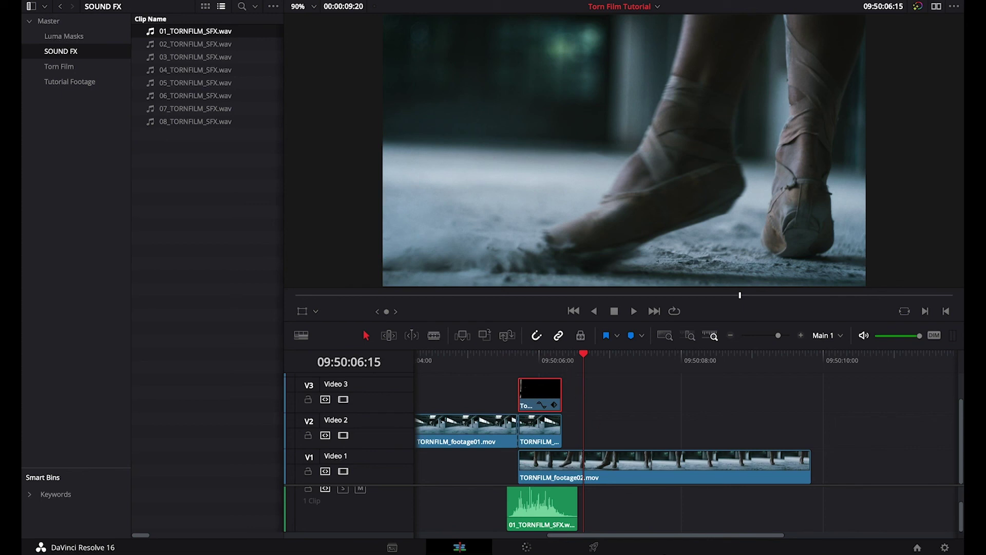
{"action": "left_click", "coordinate": [676, 461]}
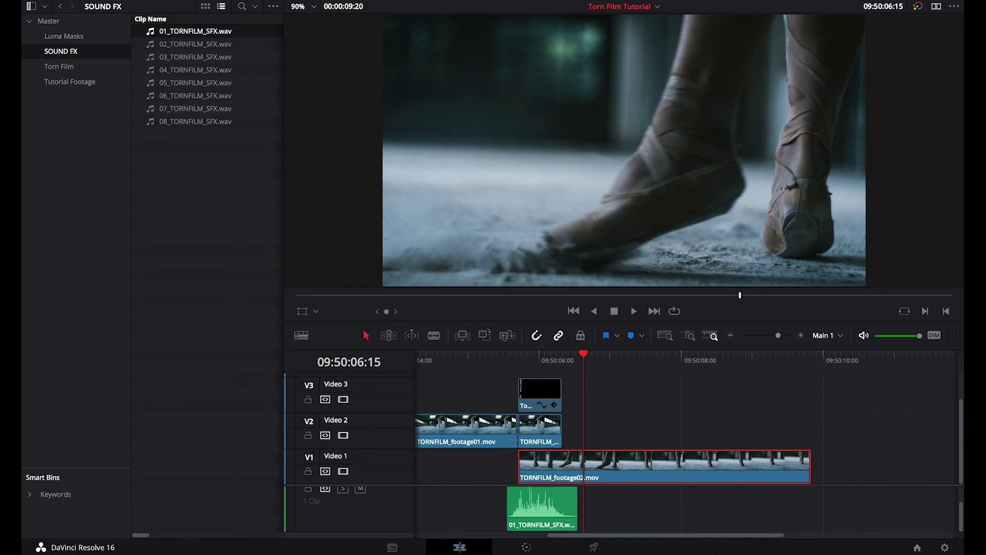